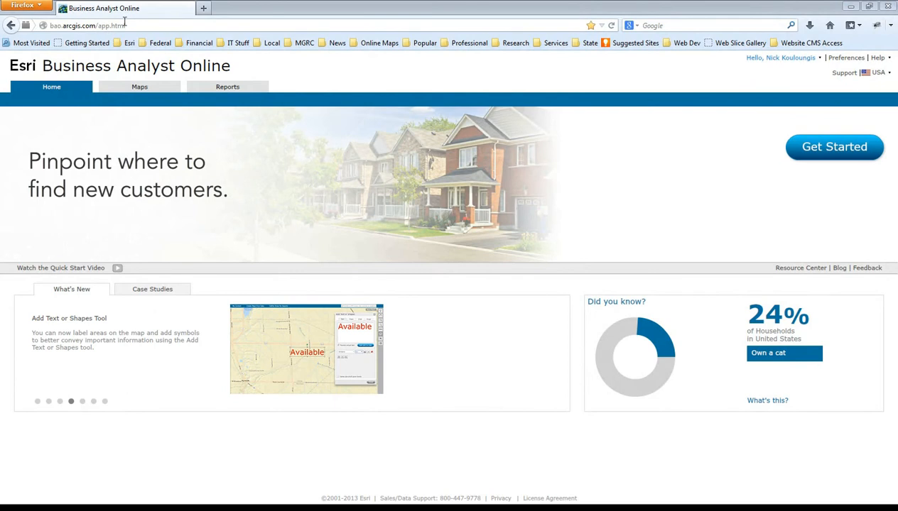
- Open the map's Find Location tool for defining areas for reports
{"action": "left_click", "coordinate": [77, 23]}
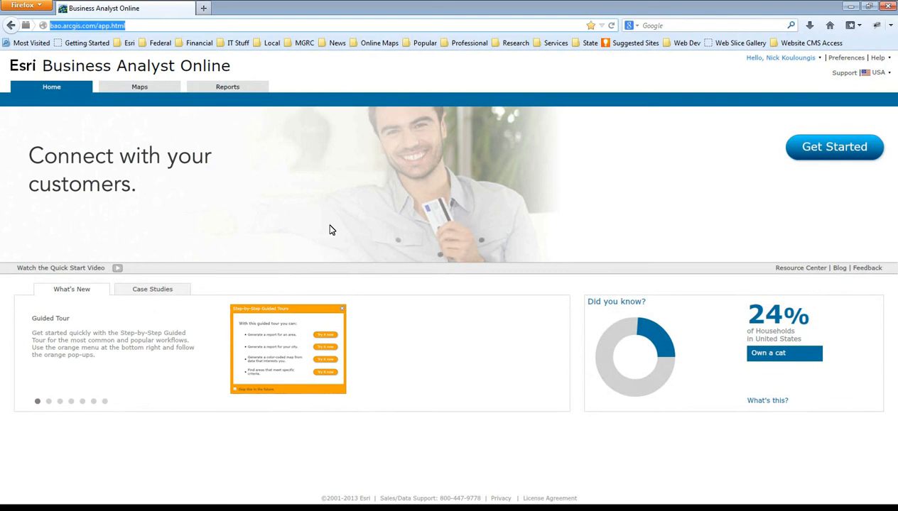
{"action": "left_click", "coordinate": [124, 87]}
{"action": "mouse_move", "coordinate": [177, 101]}
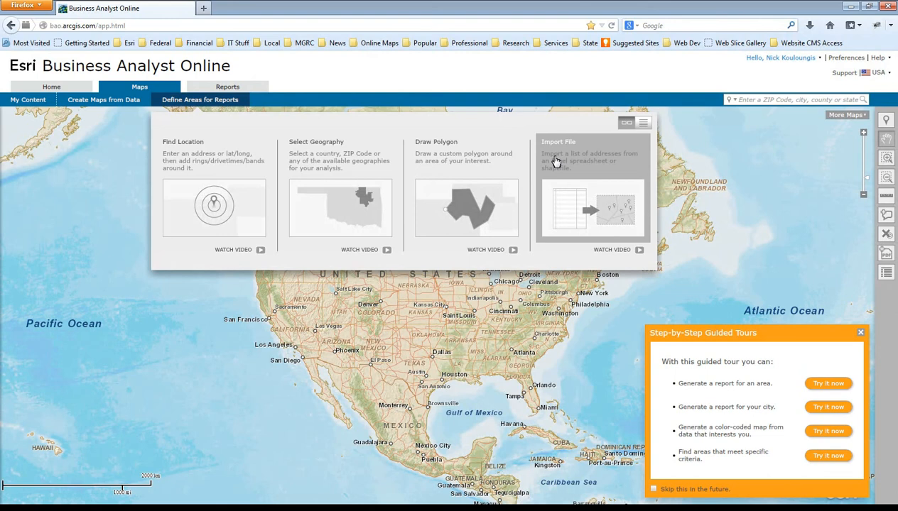
{"action": "left_click", "coordinate": [214, 164]}
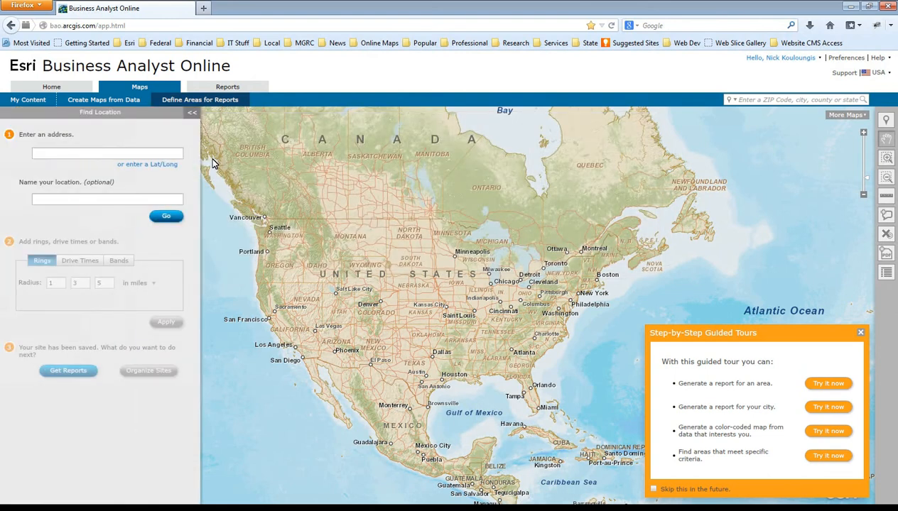
- Locate the commission's street address in Macon, GA, name the location Middle Georgia Regional Commission, and dismiss its map pop-up
{"action": "left_click", "coordinate": [98, 155]}
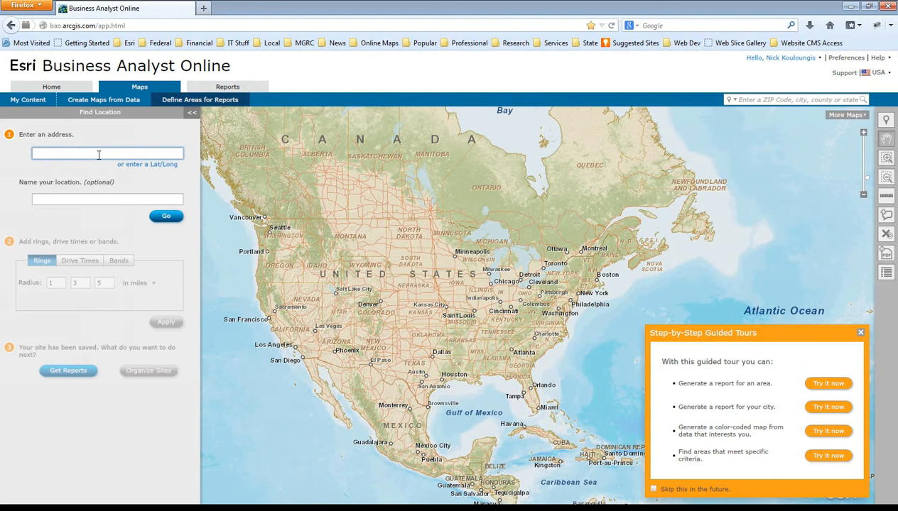
{"action": "type", "text": "175 Emery Hwy, Macon, GA"}
{"action": "key", "text": "Tab"}
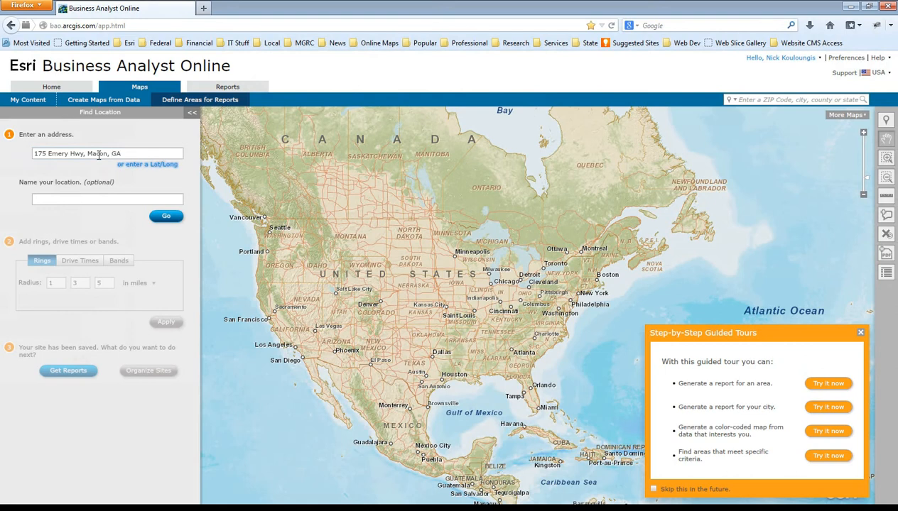
{"action": "key", "text": "Tab"}
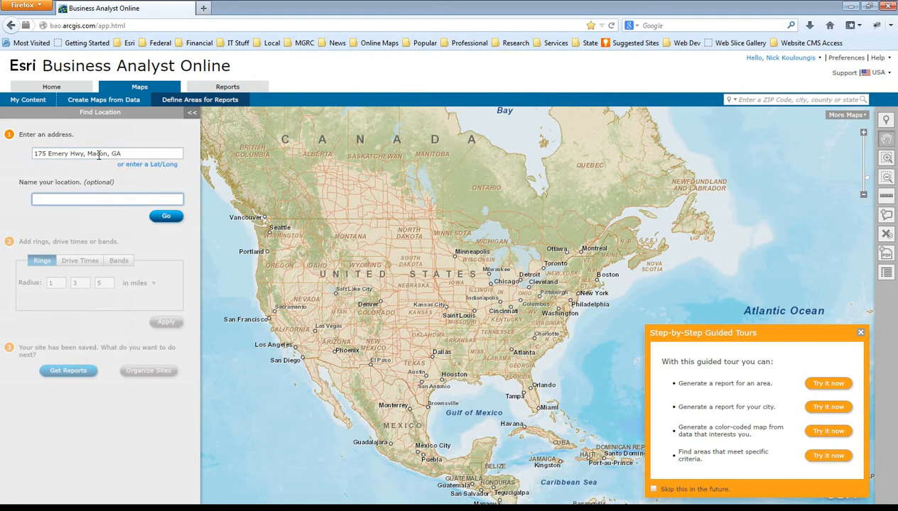
{"action": "type", "text": "Middle Georgia Regional Commission"}
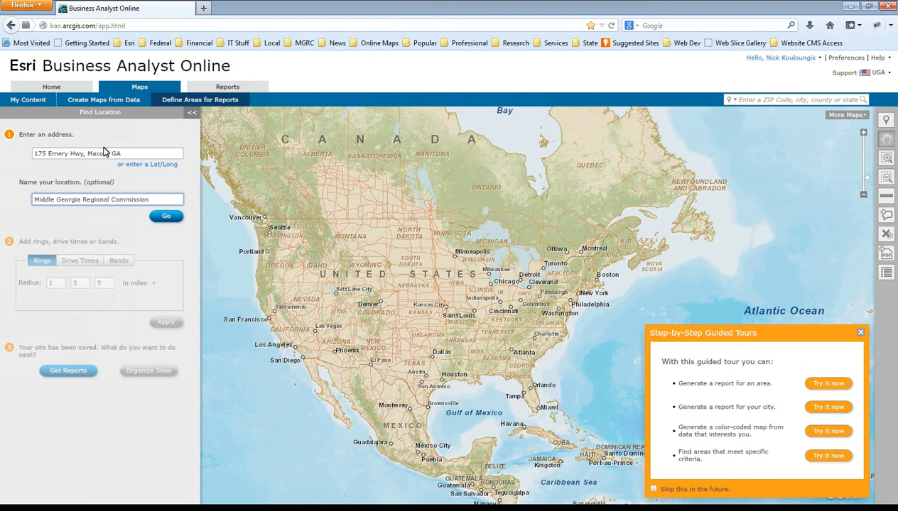
{"action": "left_click", "coordinate": [157, 216]}
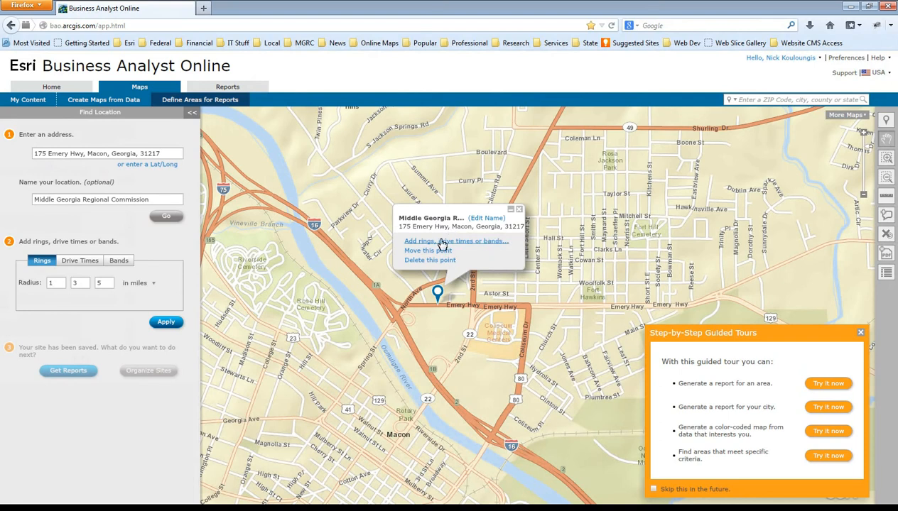
{"action": "left_click", "coordinate": [518, 210]}
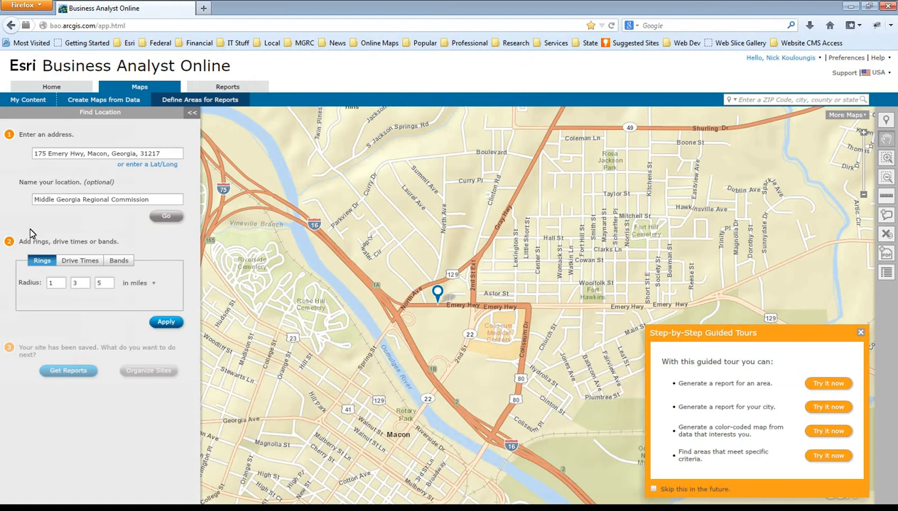
- Add drive-time areas of 10, 20 and 30 minutes around the Middle Georgia Regional Commission location
{"action": "left_click", "coordinate": [81, 261]}
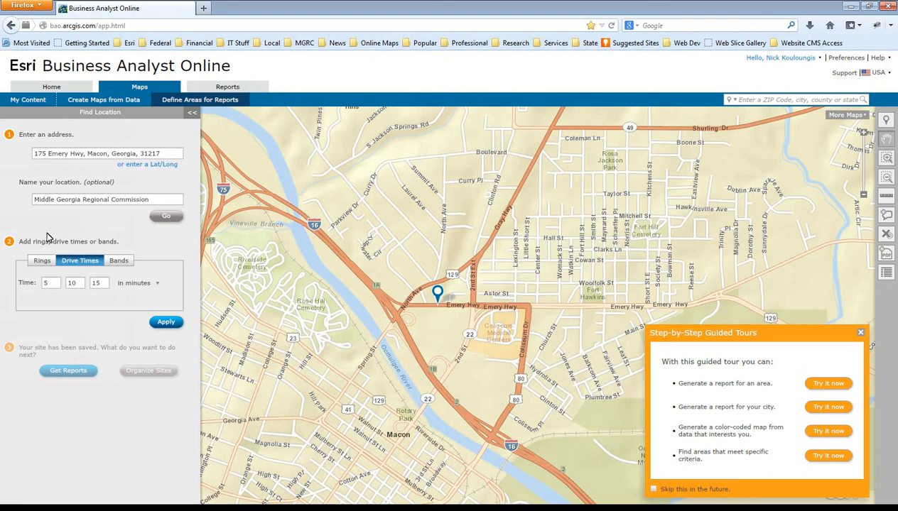
{"action": "double_click", "coordinate": [43, 283]}
{"action": "type", "text": "10"}
{"action": "key", "text": "Tab"}
{"action": "type", "text": "20"}
{"action": "key", "text": "Tab"}
{"action": "type", "text": "30"}
{"action": "left_click", "coordinate": [166, 323]}
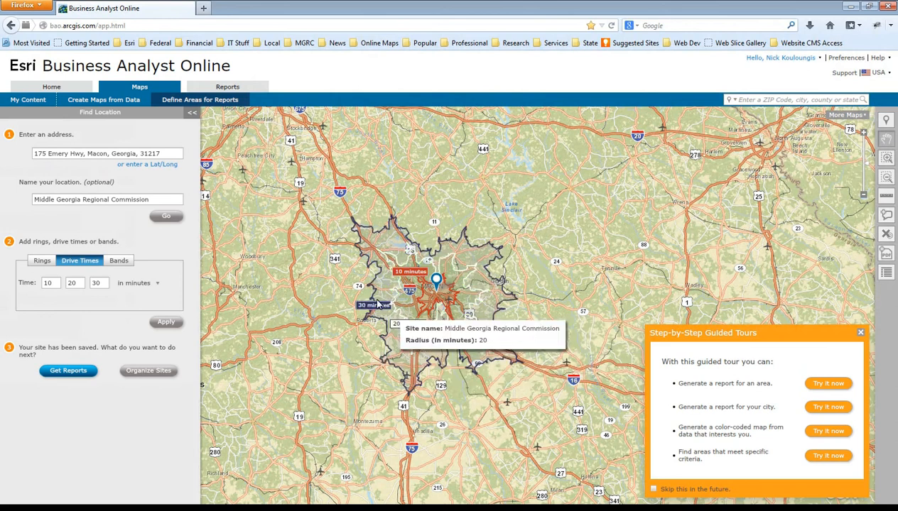
{"action": "left_click_drag", "start_coordinate": [329, 201], "coordinate": [560, 411]}
{"action": "left_click", "coordinate": [517, 193]}
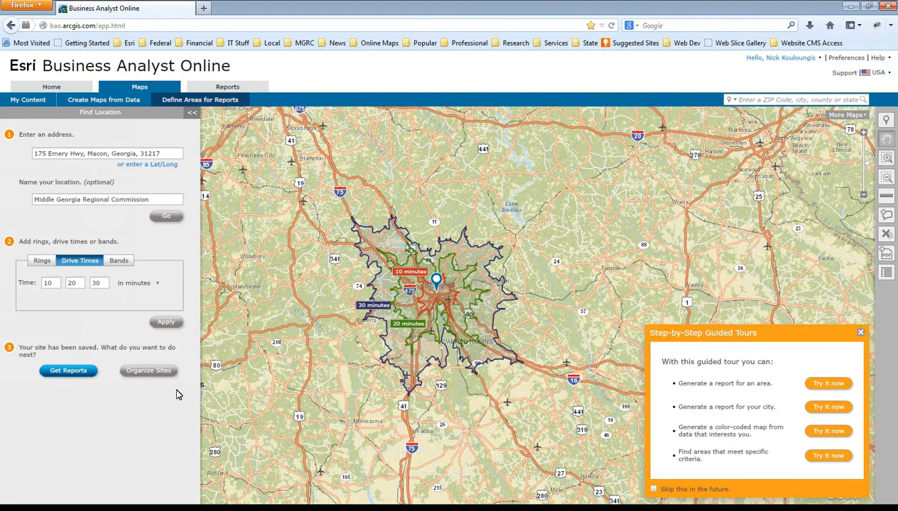
- Clear the Middle Georgia Regional Commission site from the map
{"action": "left_click", "coordinate": [887, 237]}
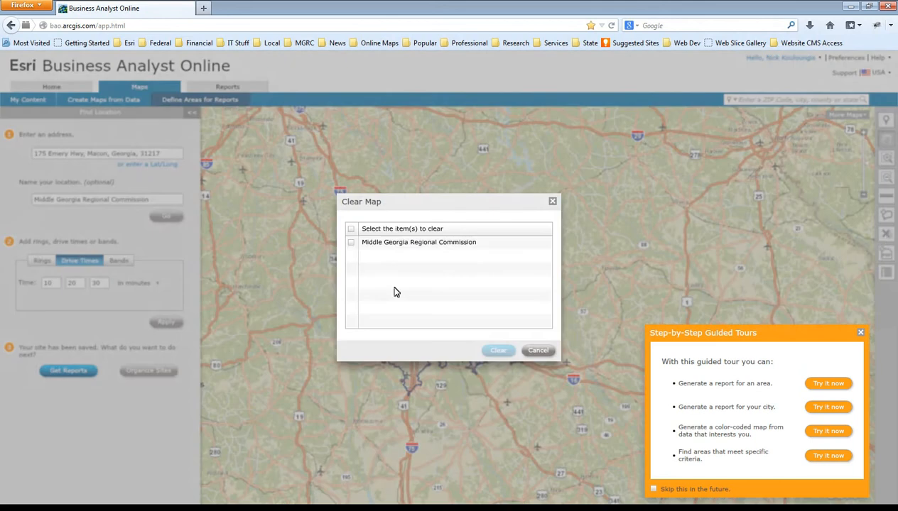
{"action": "left_click", "coordinate": [352, 246]}
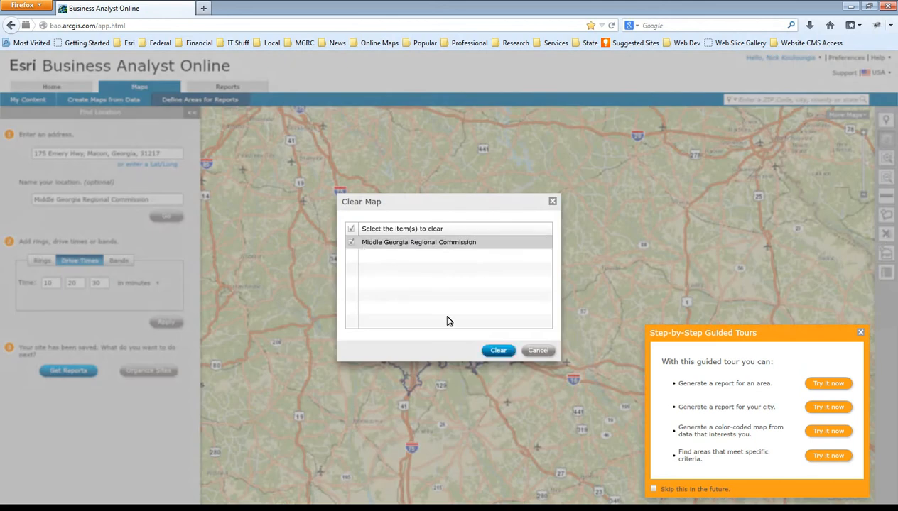
{"action": "left_click", "coordinate": [495, 350]}
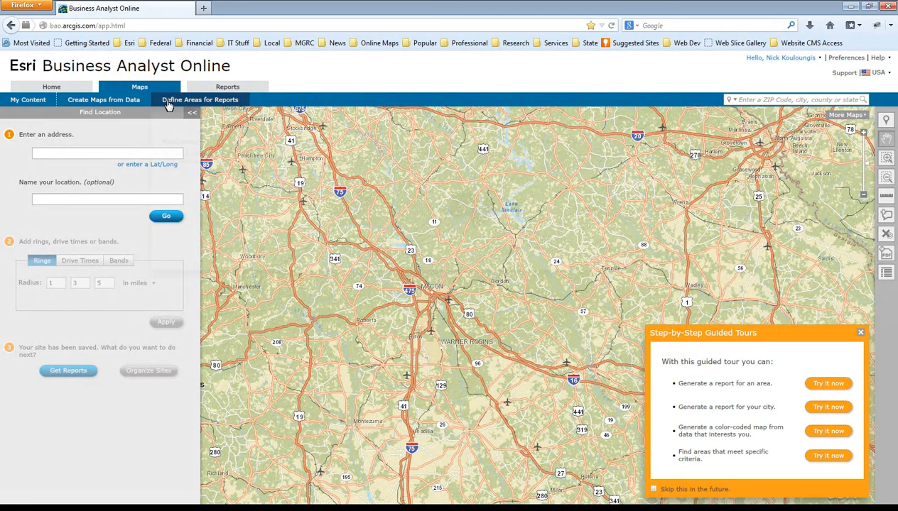
- Use Select Geography to search for Bibb County, save Bibb County, GA as a site, and dismiss its map pop-up
{"action": "mouse_move", "coordinate": [169, 104]}
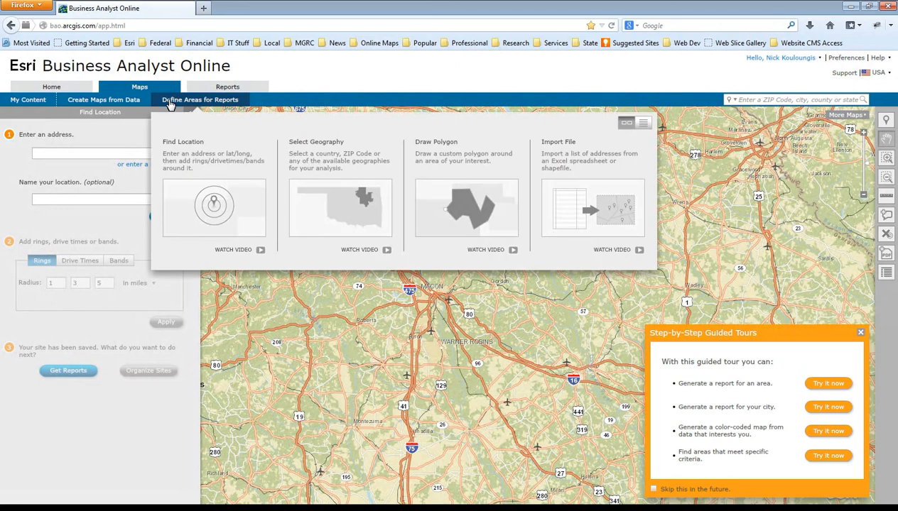
{"action": "left_click", "coordinate": [327, 164]}
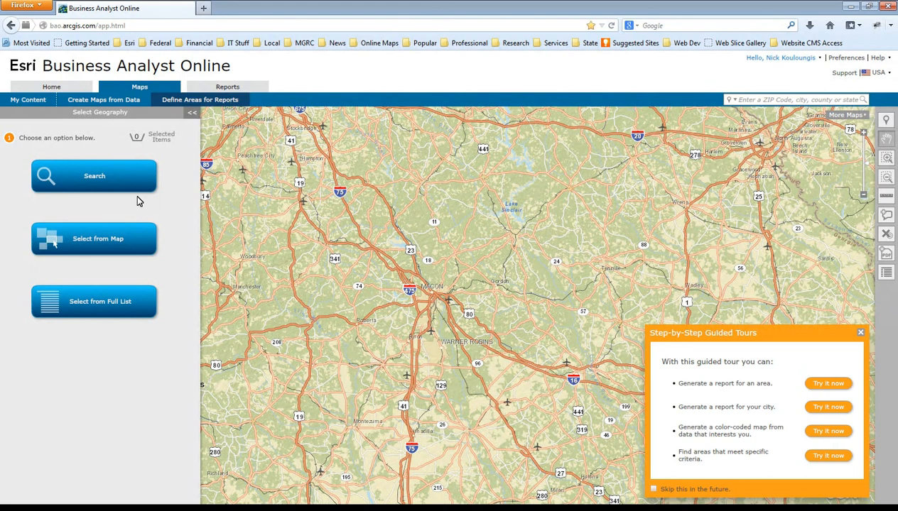
{"action": "left_click", "coordinate": [100, 178]}
{"action": "left_click", "coordinate": [97, 159]}
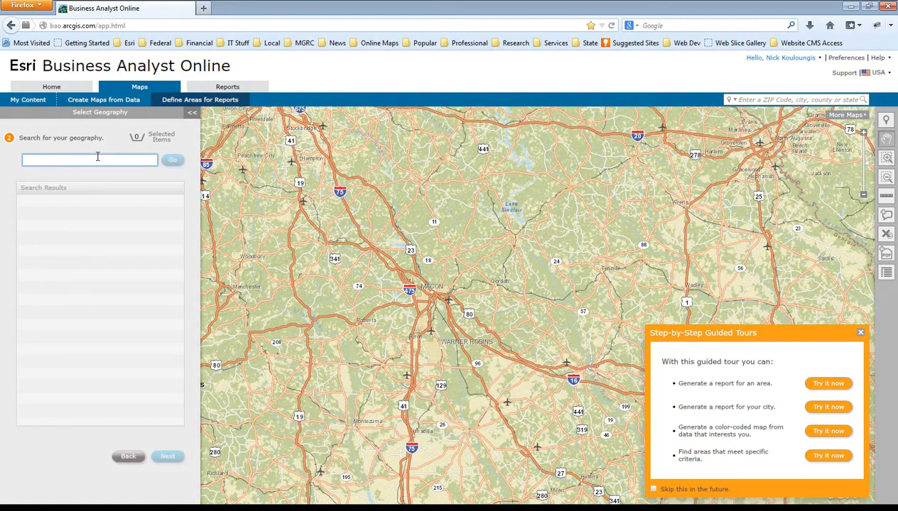
{"action": "type", "text": "Bibb County"}
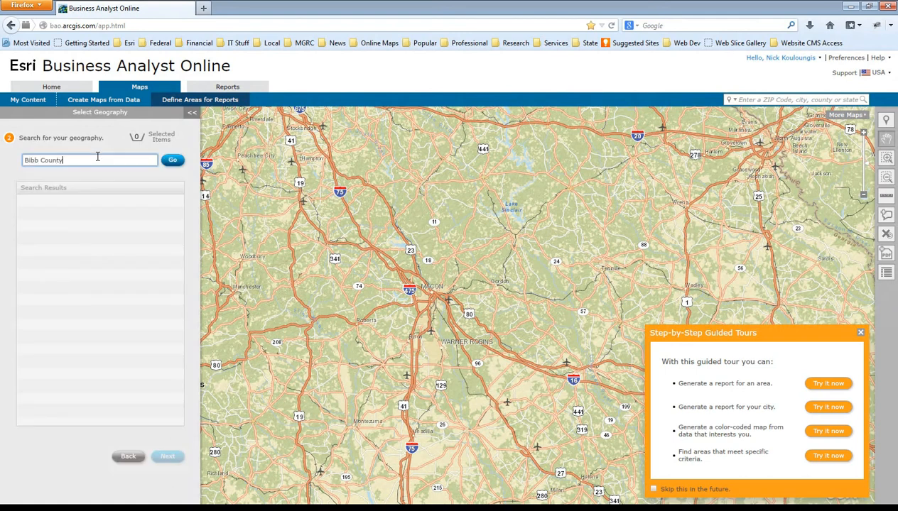
{"action": "key", "text": "Return"}
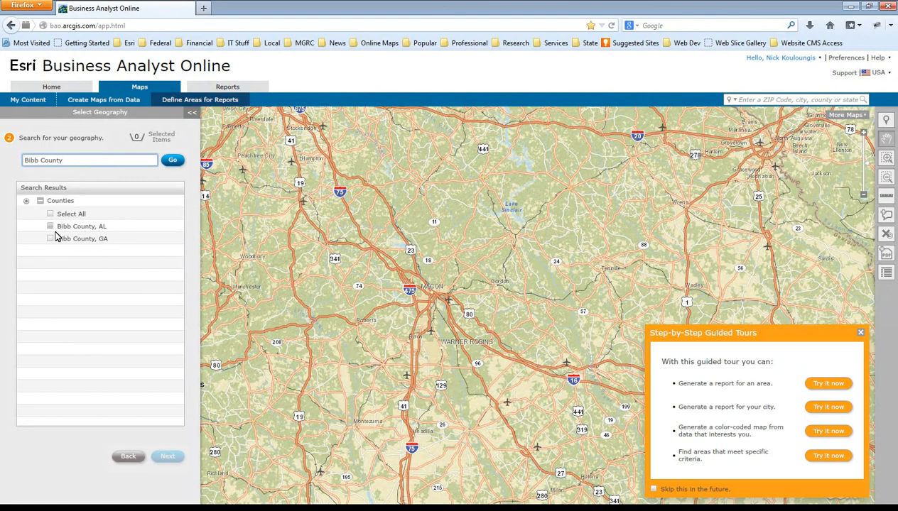
{"action": "left_click", "coordinate": [50, 240]}
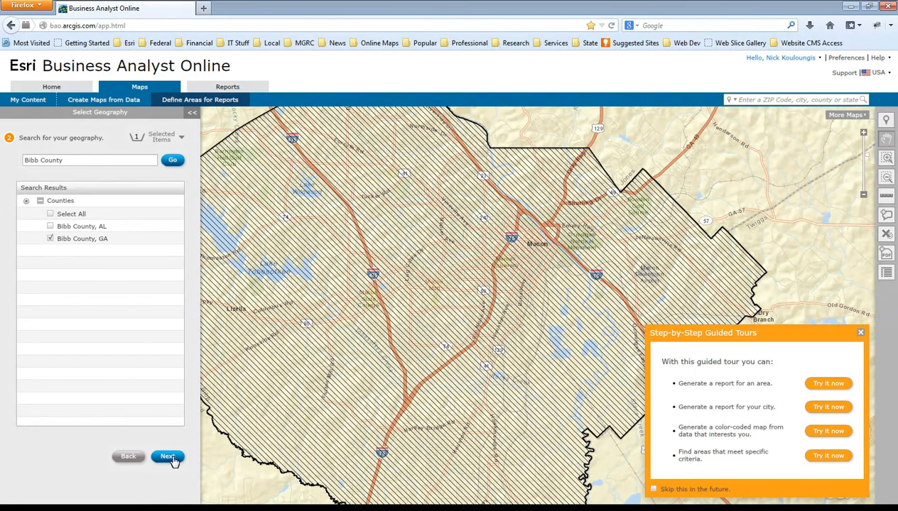
{"action": "left_click", "coordinate": [170, 463]}
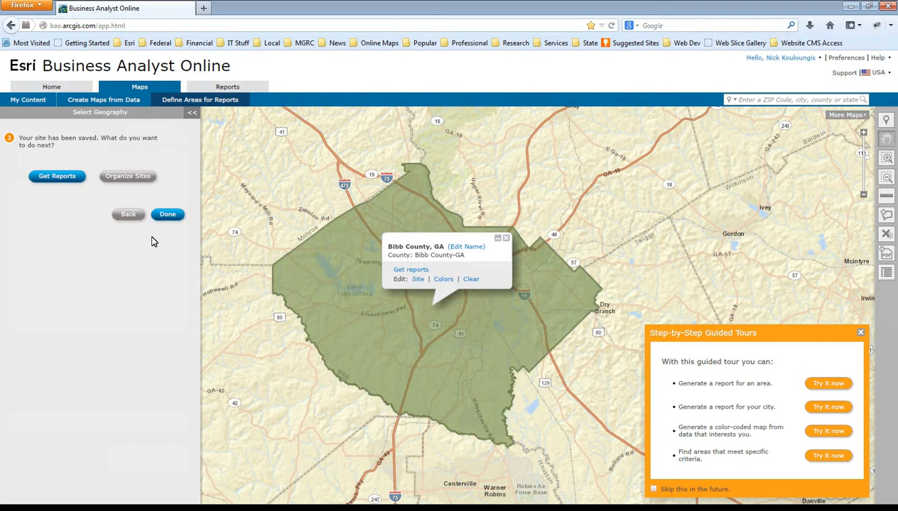
{"action": "left_click", "coordinate": [169, 215]}
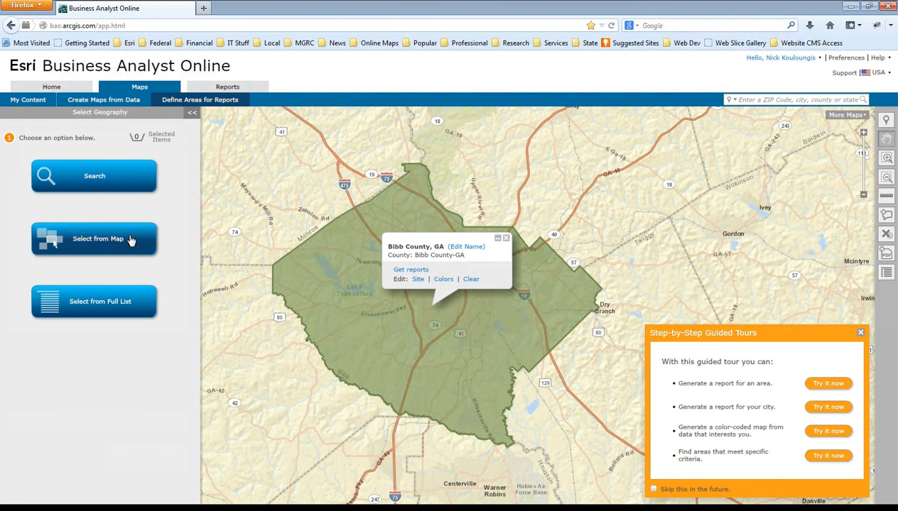
{"action": "left_click", "coordinate": [505, 240]}
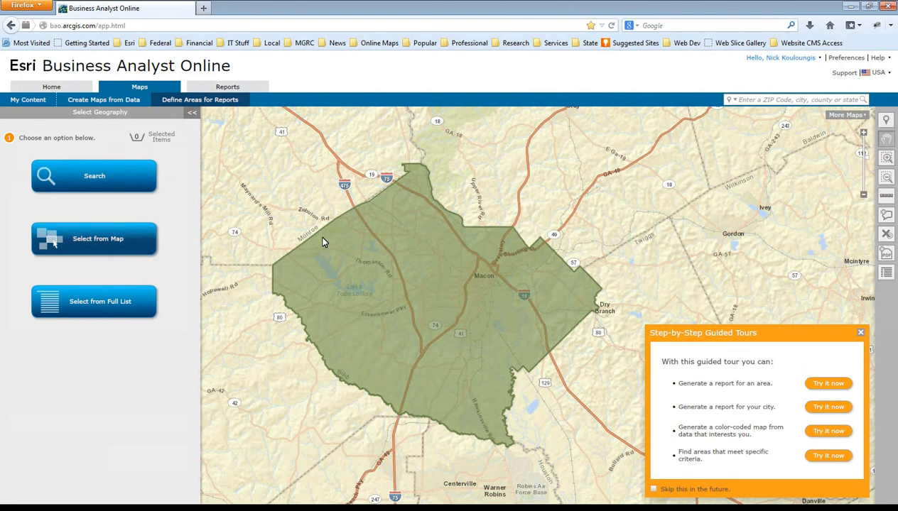
- Clear the Bibb County, GA site from the map
{"action": "left_click", "coordinate": [886, 233]}
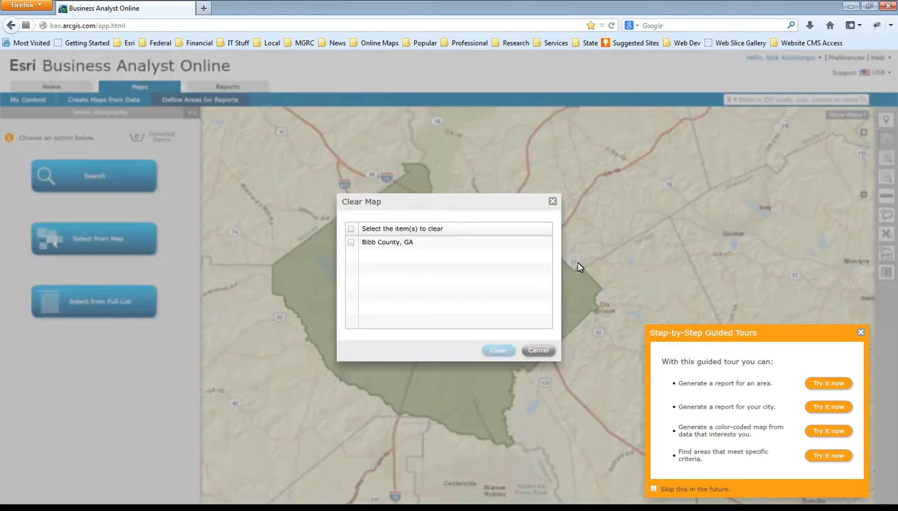
{"action": "left_click", "coordinate": [351, 242]}
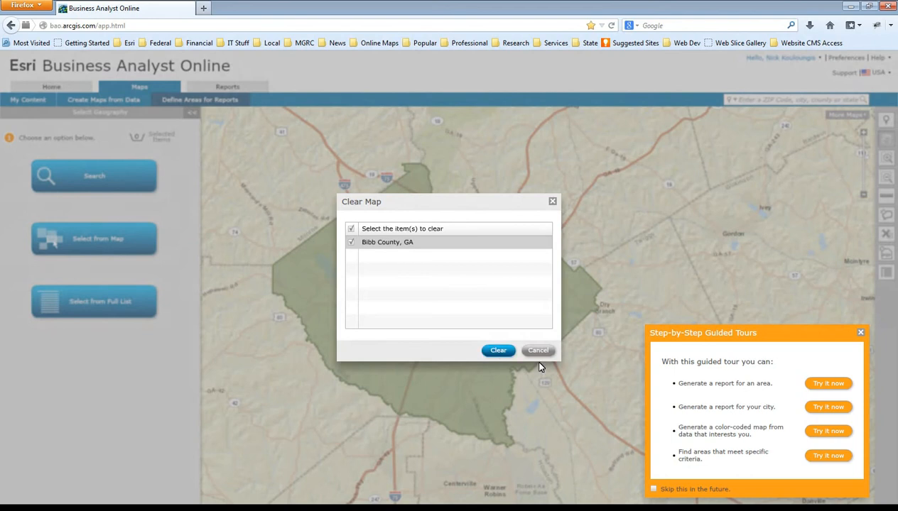
{"action": "left_click", "coordinate": [498, 350]}
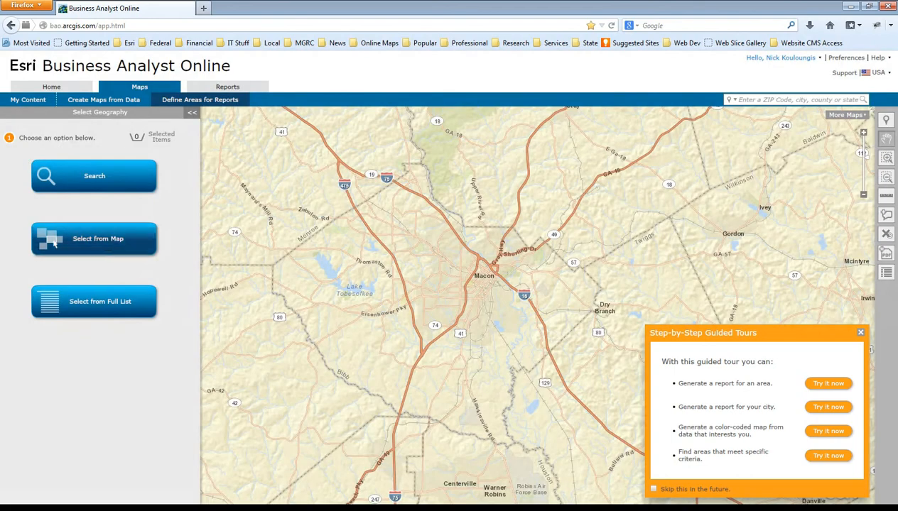
- Select Monroe, Bibb, Crawford, Jones, Baldwin, Wilkinson, Twiggs, Houston and Peach counties from the map, closing the guided tours pop-up
{"action": "left_click", "coordinate": [54, 243]}
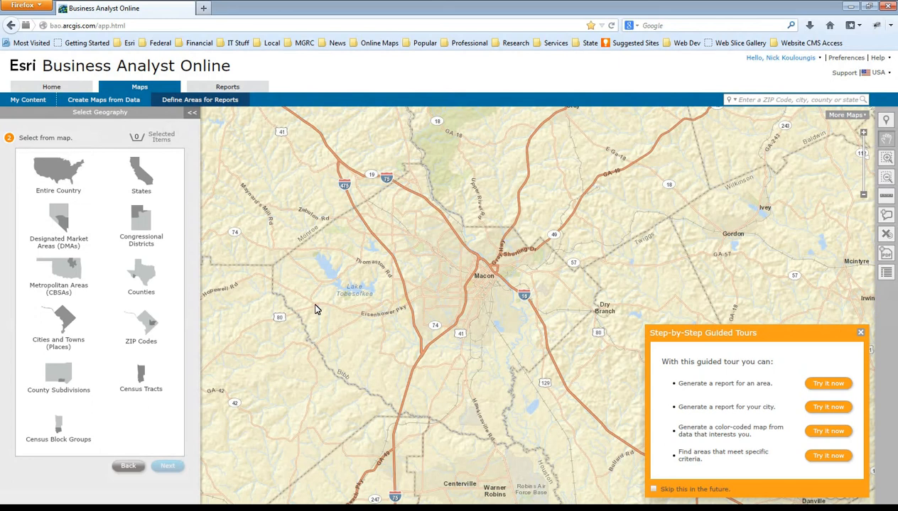
{"action": "left_click", "coordinate": [147, 288]}
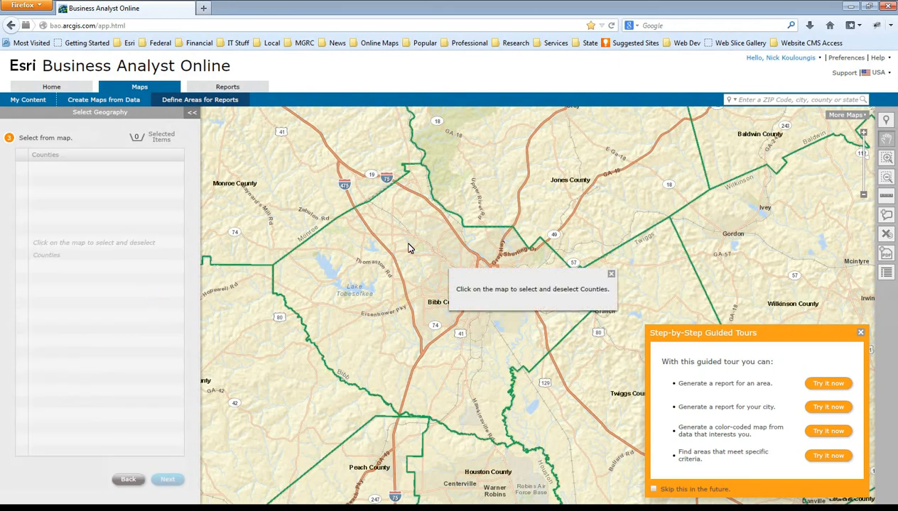
{"action": "left_click", "coordinate": [281, 187]}
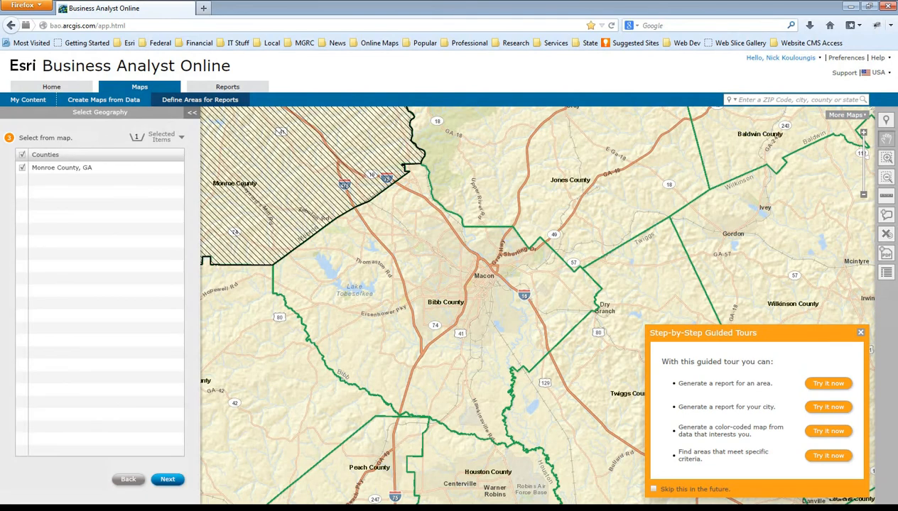
{"action": "left_click", "coordinate": [284, 359]}
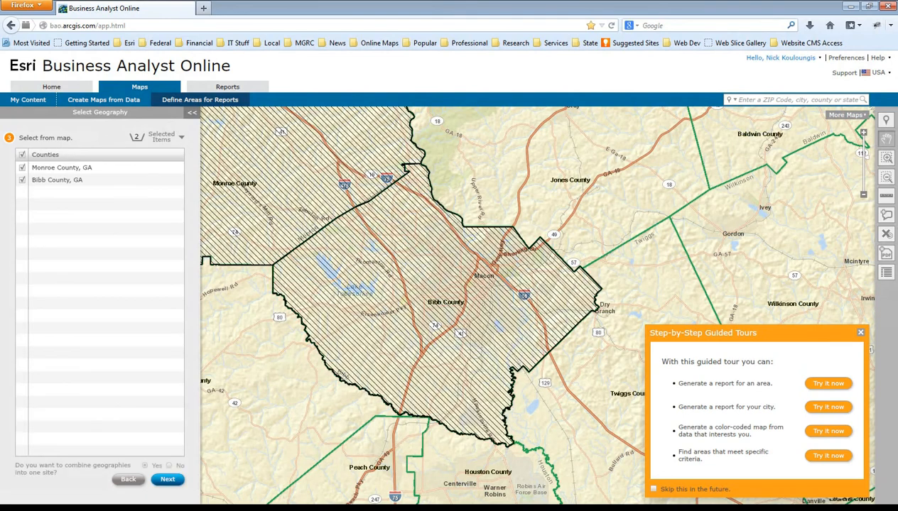
{"action": "left_click", "coordinate": [506, 188]}
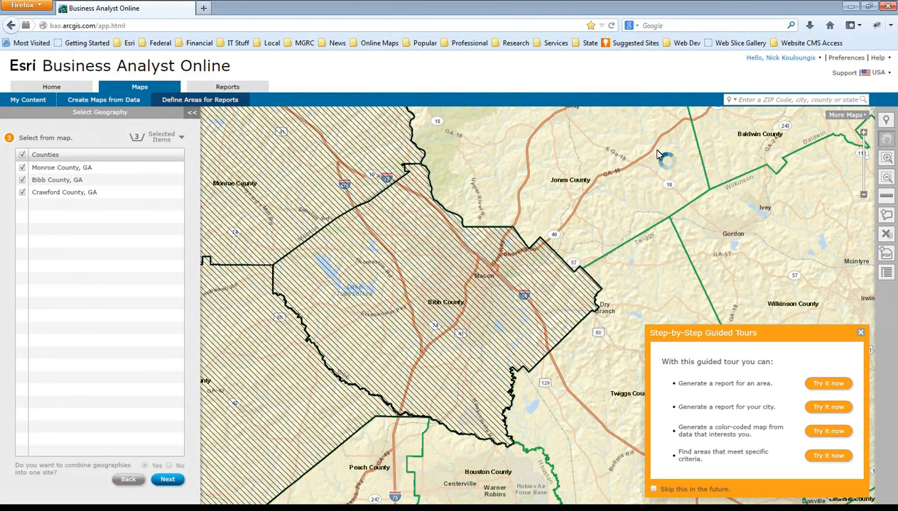
{"action": "left_click", "coordinate": [721, 230]}
{"action": "left_click", "coordinate": [643, 300]}
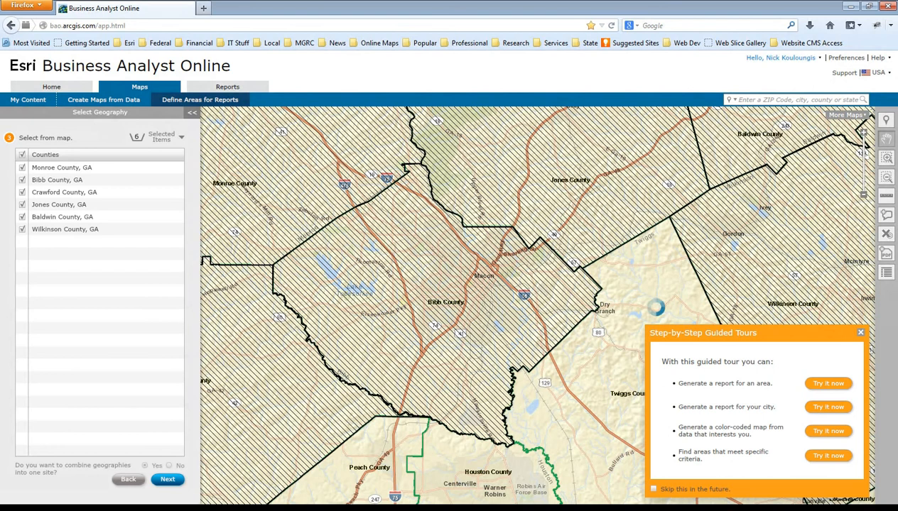
{"action": "left_click", "coordinate": [860, 334]}
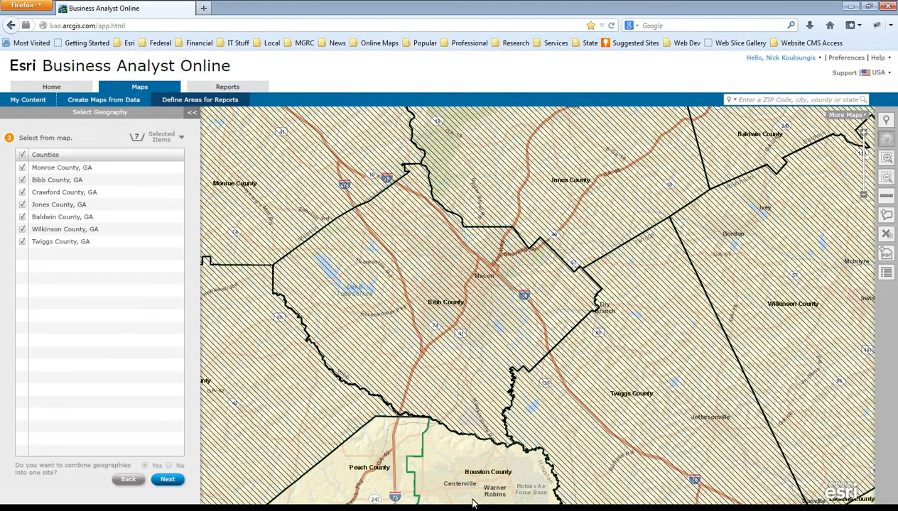
{"action": "left_click", "coordinate": [373, 472]}
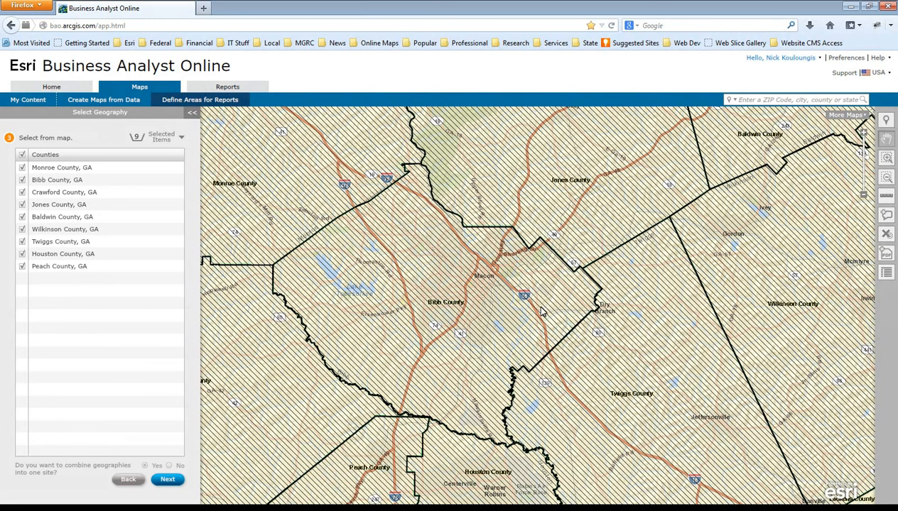
- Add Putnam and Pulaski counties to the map selection and check the selected items list
{"action": "left_click", "coordinate": [864, 198]}
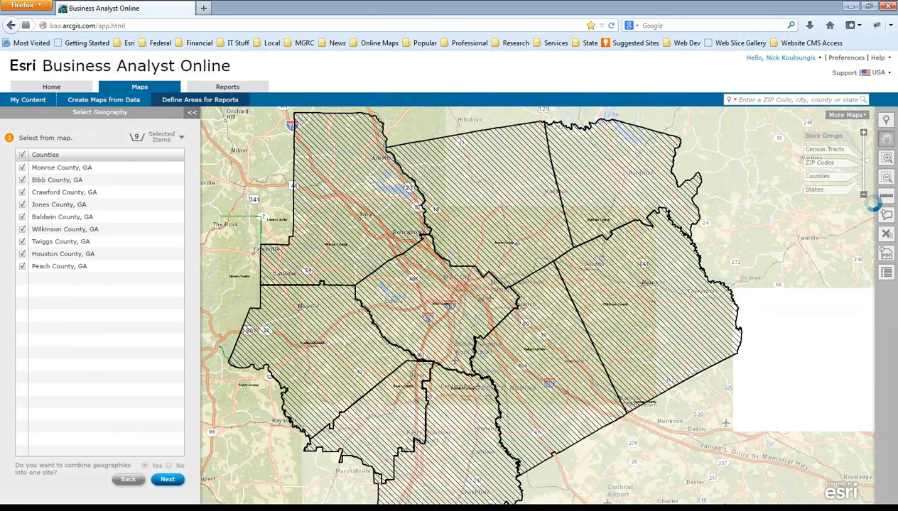
{"action": "left_click", "coordinate": [571, 120]}
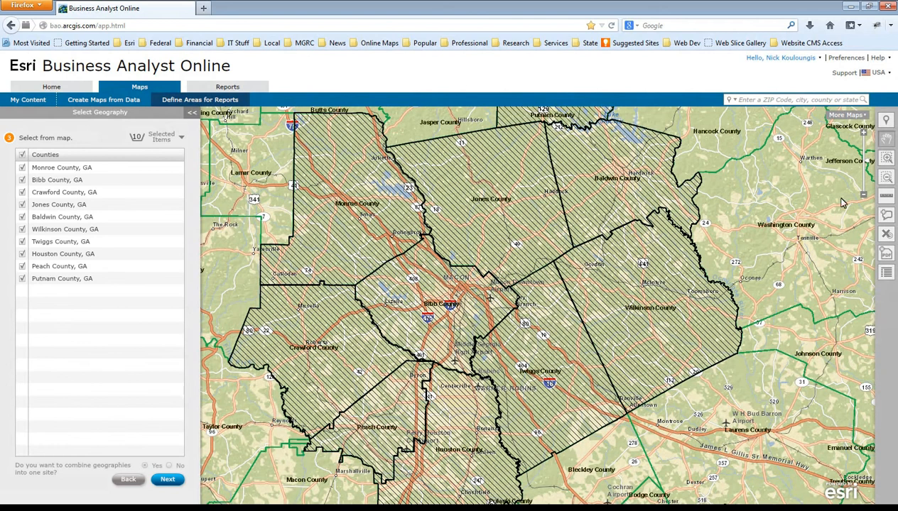
{"action": "left_click", "coordinate": [864, 195]}
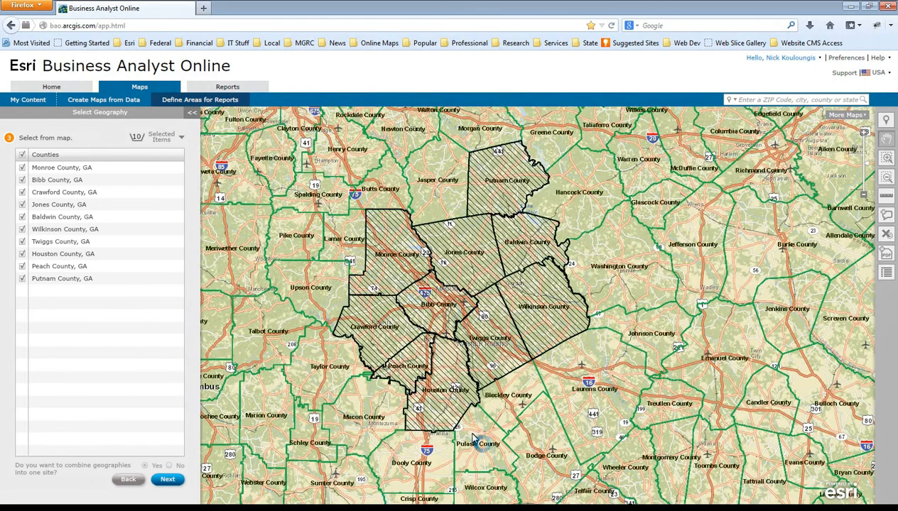
{"action": "left_click", "coordinate": [473, 439]}
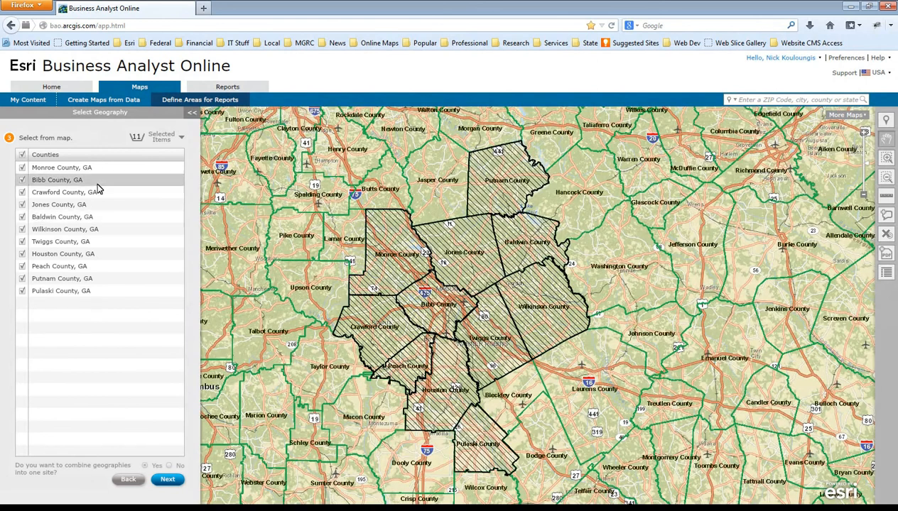
{"action": "left_click", "coordinate": [140, 139]}
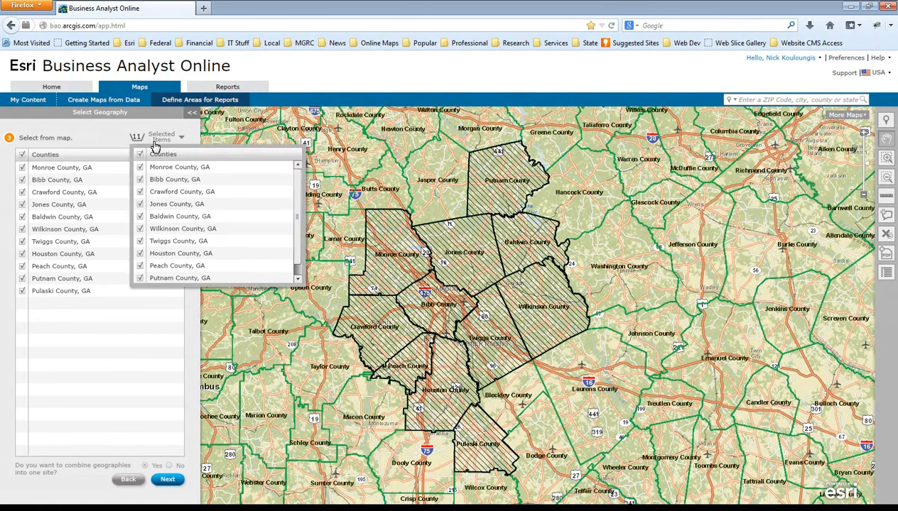
{"action": "left_click", "coordinate": [155, 146]}
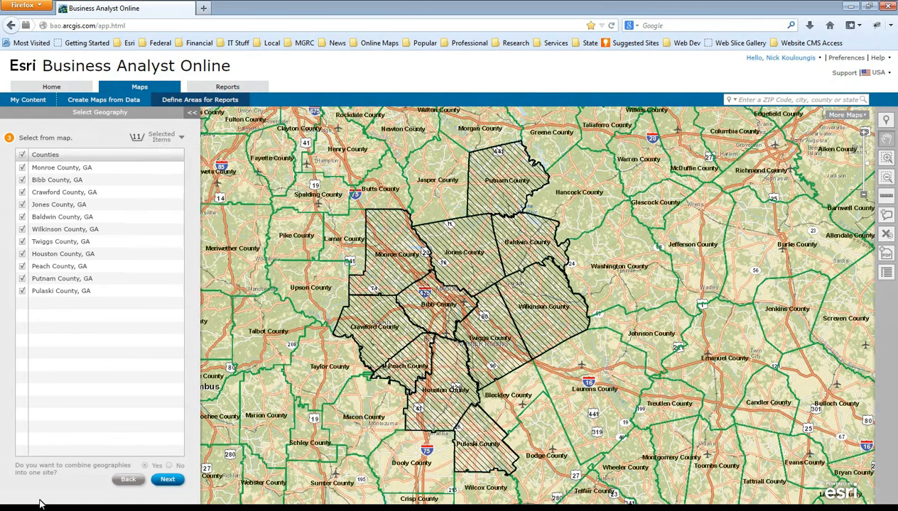
- Save the selected counties as one combined site named Middle Georgia Region 1 and finish the geography selection
{"action": "left_click", "coordinate": [159, 480]}
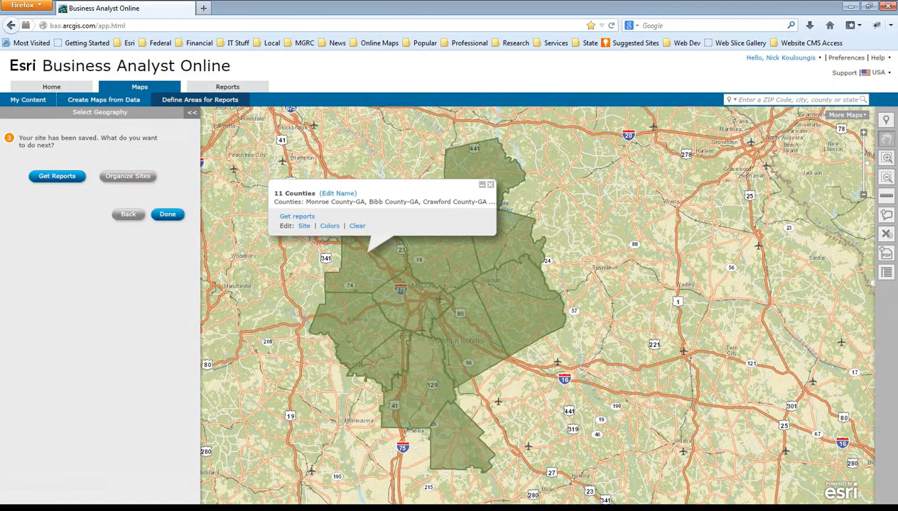
{"action": "left_click", "coordinate": [338, 194]}
{"action": "type", "text": "Mi"}
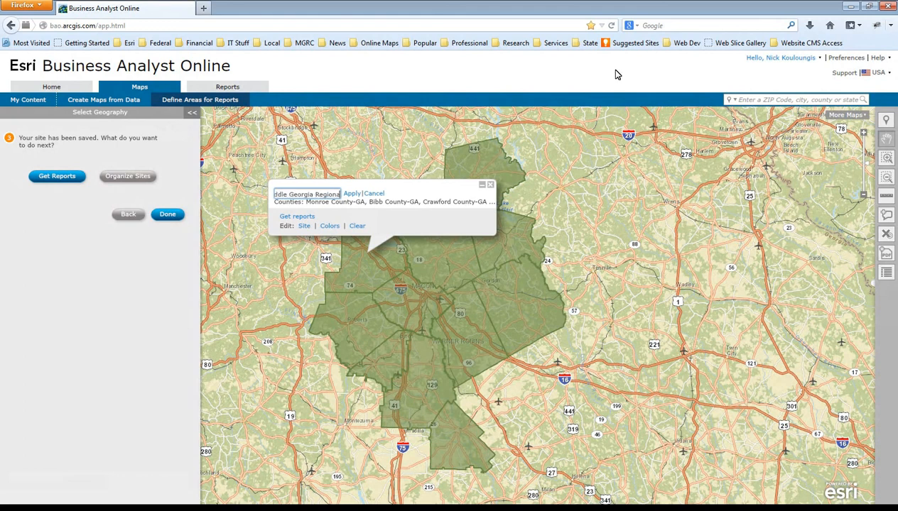
{"action": "key", "text": "BackSpace"}
{"action": "left_click", "coordinate": [352, 194]}
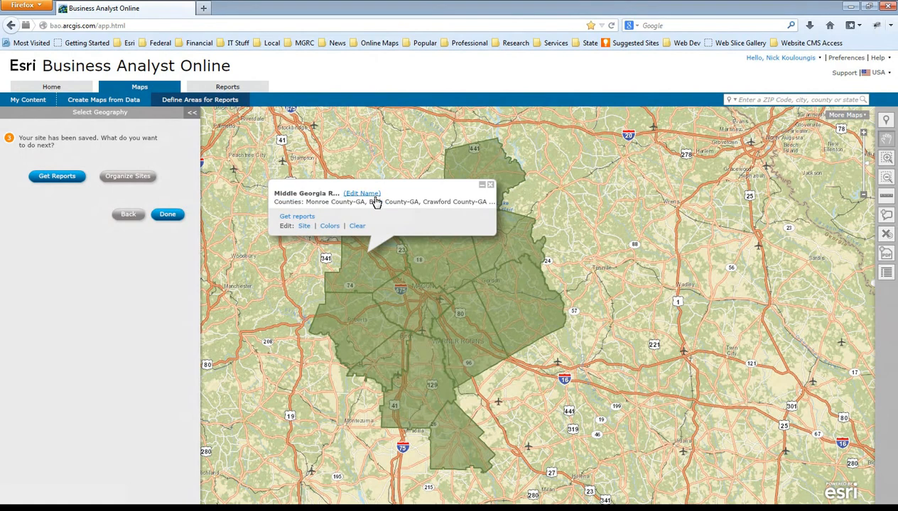
{"action": "left_click", "coordinate": [490, 187]}
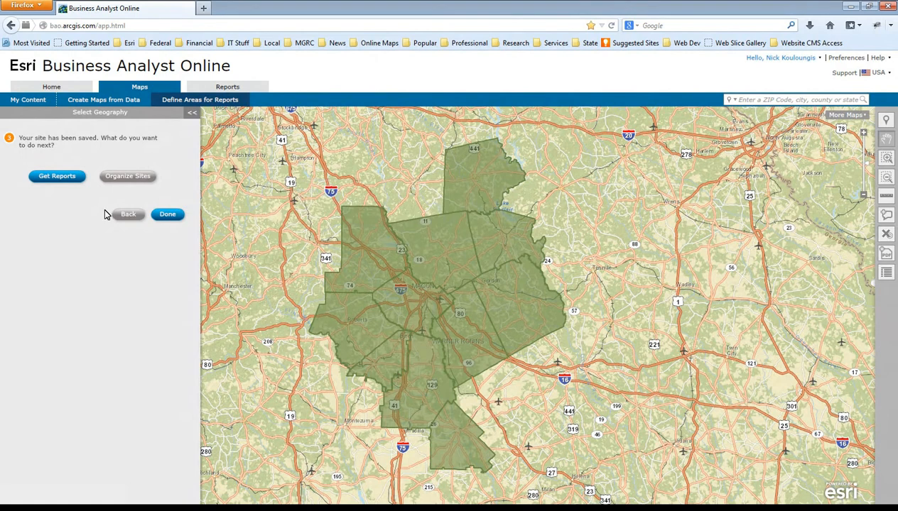
{"action": "left_click", "coordinate": [171, 216]}
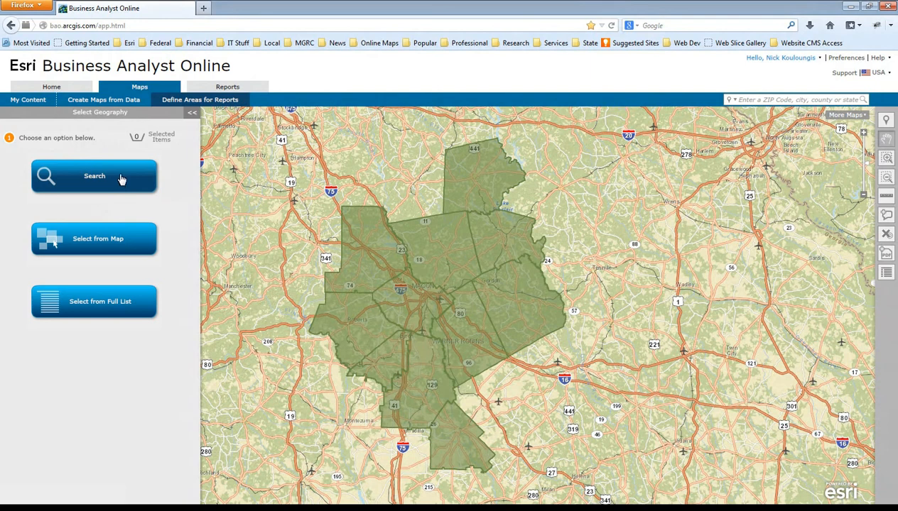
- Open My Sites in My Content and hide the Middle Georgia Region 1 site from the map
{"action": "left_click", "coordinate": [44, 104]}
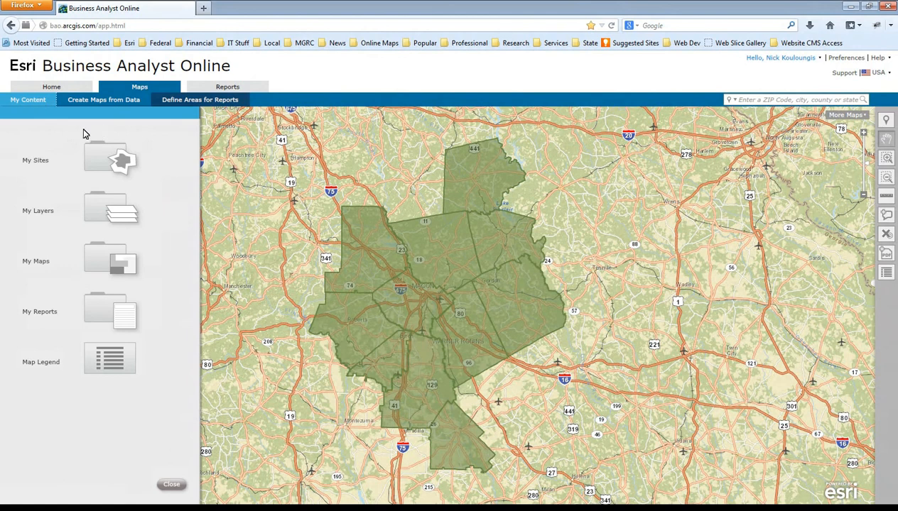
{"action": "left_click", "coordinate": [105, 158]}
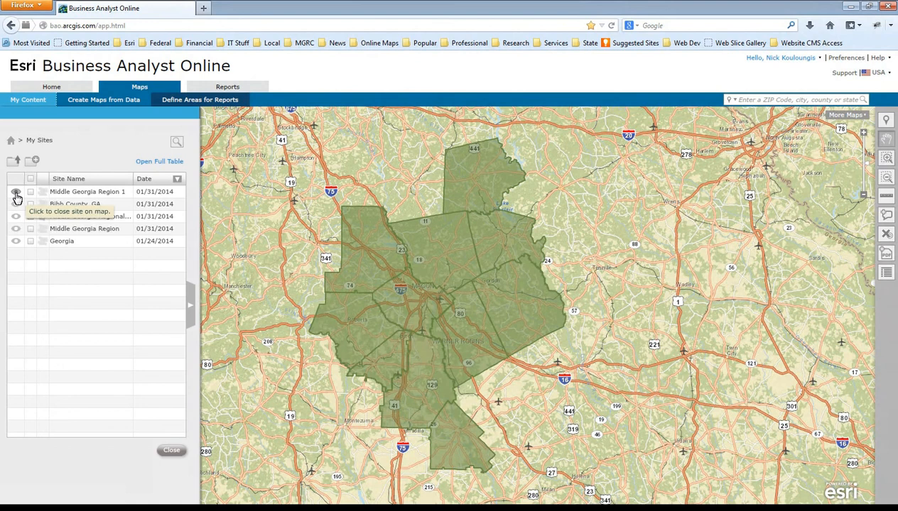
{"action": "left_click", "coordinate": [16, 194]}
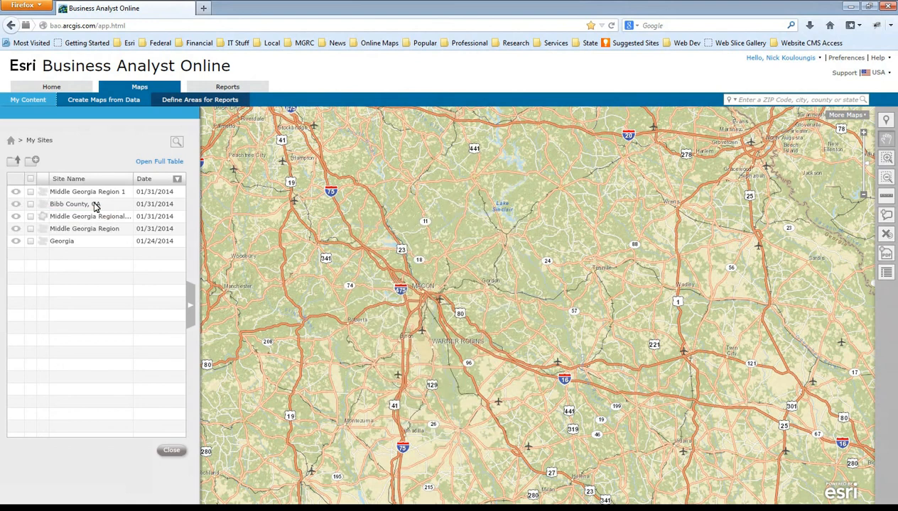
- Show and hide the Bibb County, Middle Georgia Regional Commission and Middle Georgia Region sites on the map, one at a time
{"action": "left_click", "coordinate": [16, 204]}
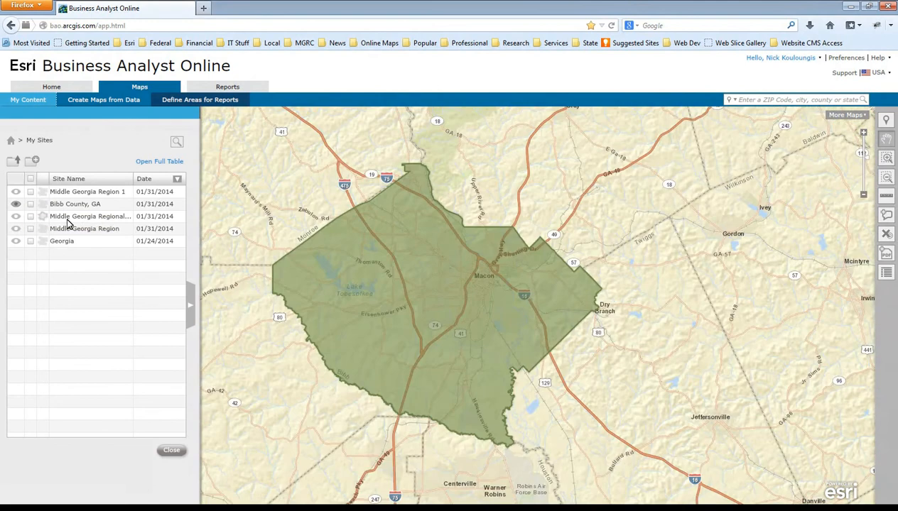
{"action": "left_click", "coordinate": [16, 205]}
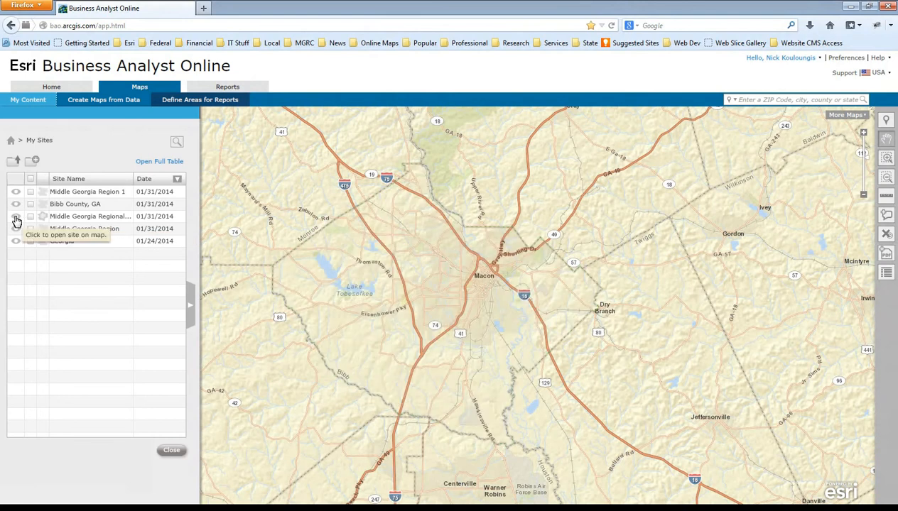
{"action": "left_click", "coordinate": [16, 219]}
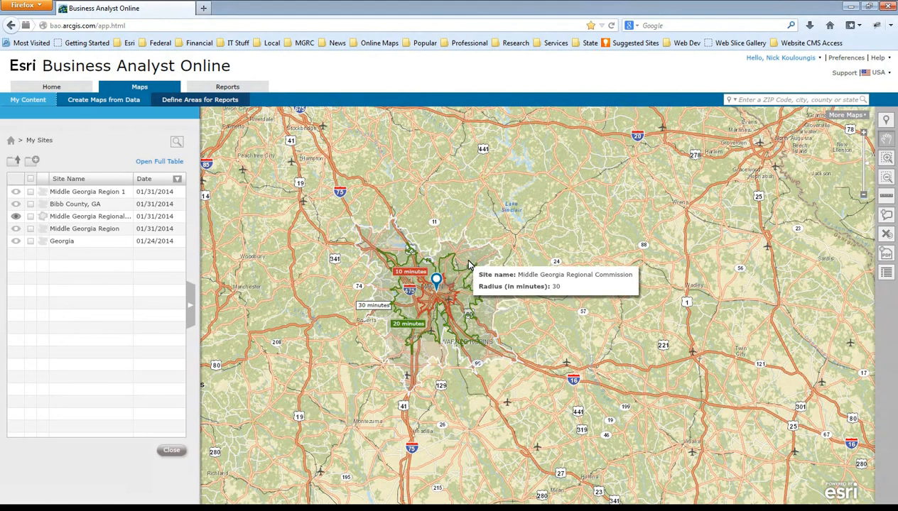
{"action": "left_click", "coordinate": [16, 217]}
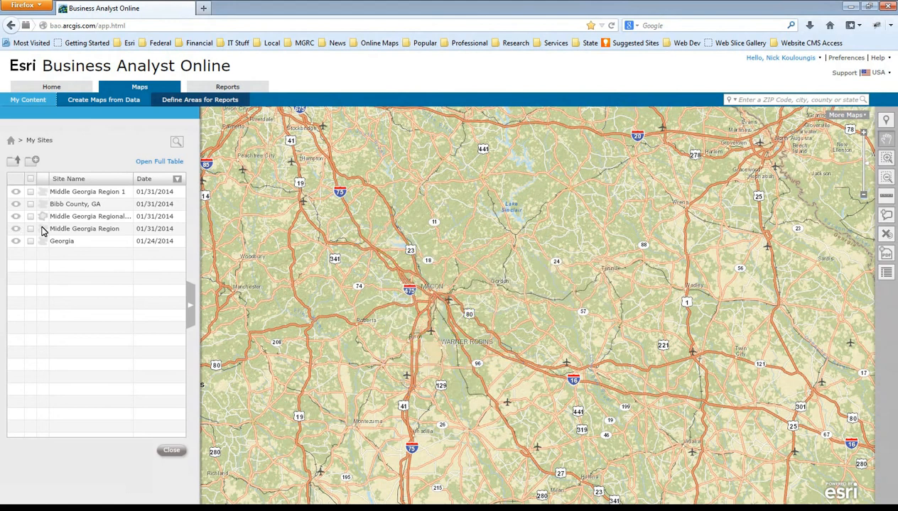
{"action": "left_click", "coordinate": [17, 230]}
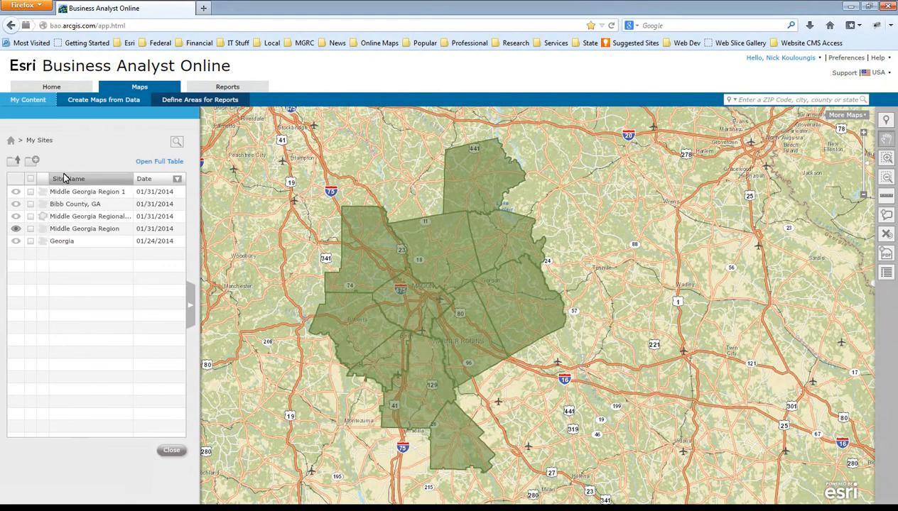
{"action": "left_click", "coordinate": [16, 229]}
- Delete the Middle Georgia Region 1 site from My Sites
{"action": "mouse_move", "coordinate": [53, 196]}
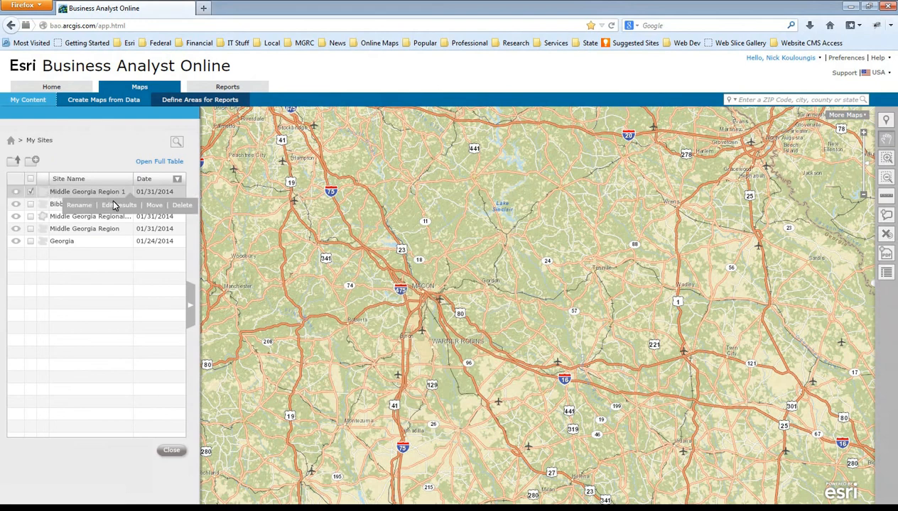
{"action": "left_click", "coordinate": [182, 205]}
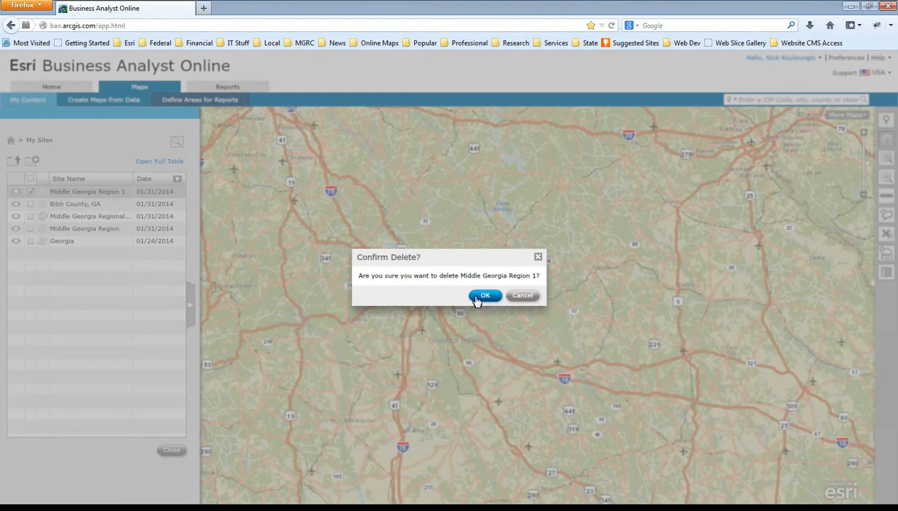
{"action": "left_click", "coordinate": [483, 295]}
- Create a folder named Middle Georgia in My Sites and try to clear all items from the map
{"action": "left_click", "coordinate": [37, 162]}
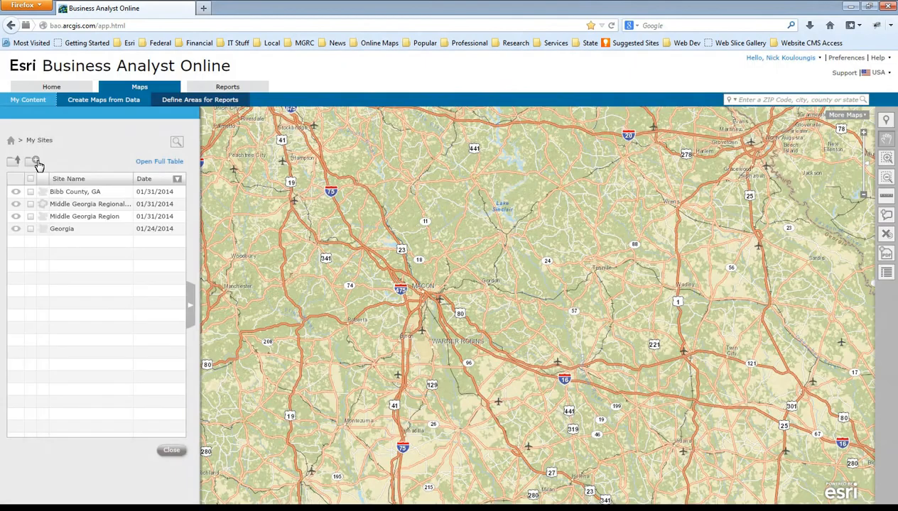
{"action": "type", "text": "MG"}
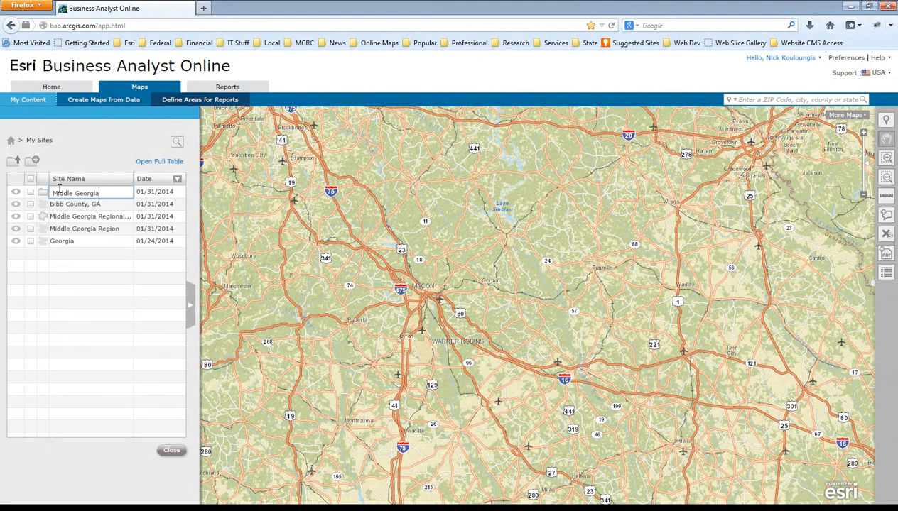
{"action": "key", "text": "Return"}
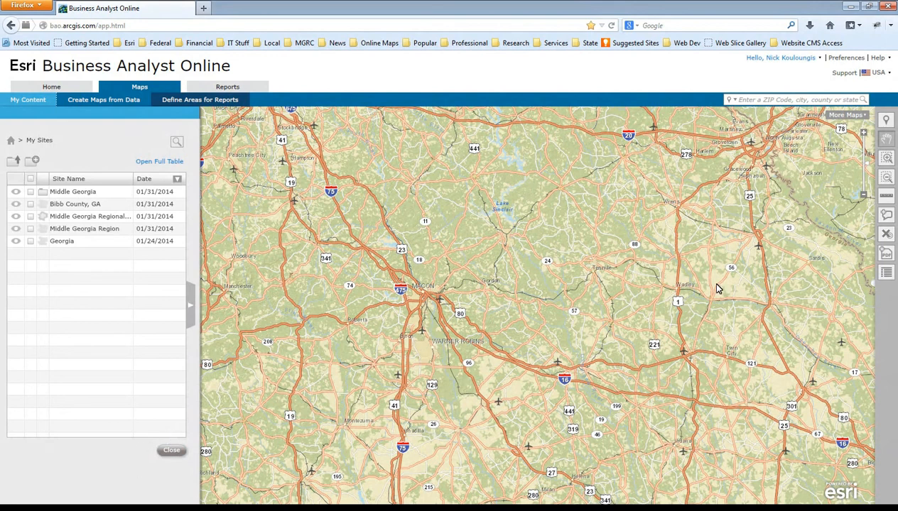
{"action": "left_click", "coordinate": [885, 235]}
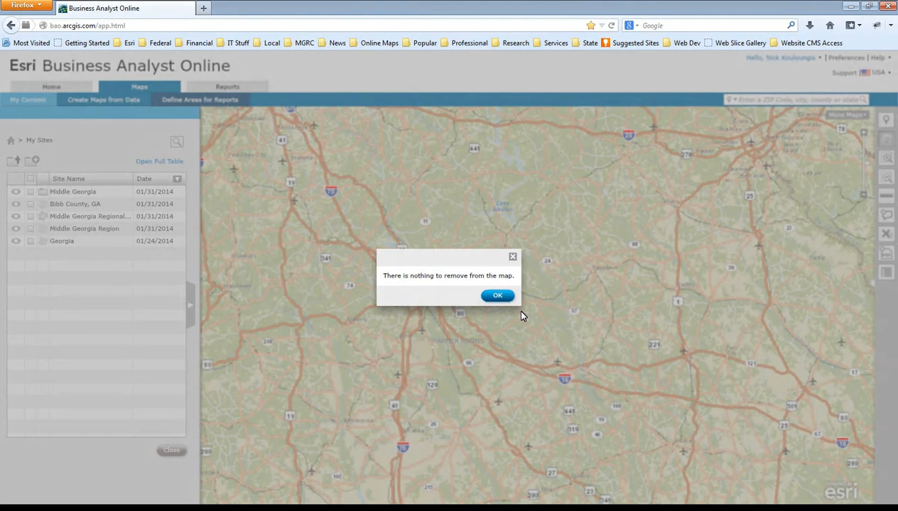
{"action": "left_click", "coordinate": [497, 296]}
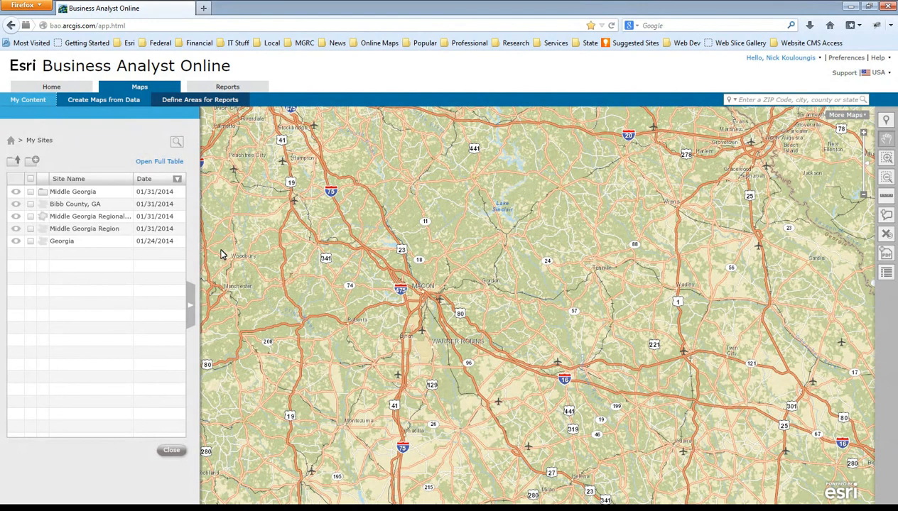
- Use Business and Facilities Search to find McDonald's locations in the current map view
{"action": "left_click", "coordinate": [78, 104]}
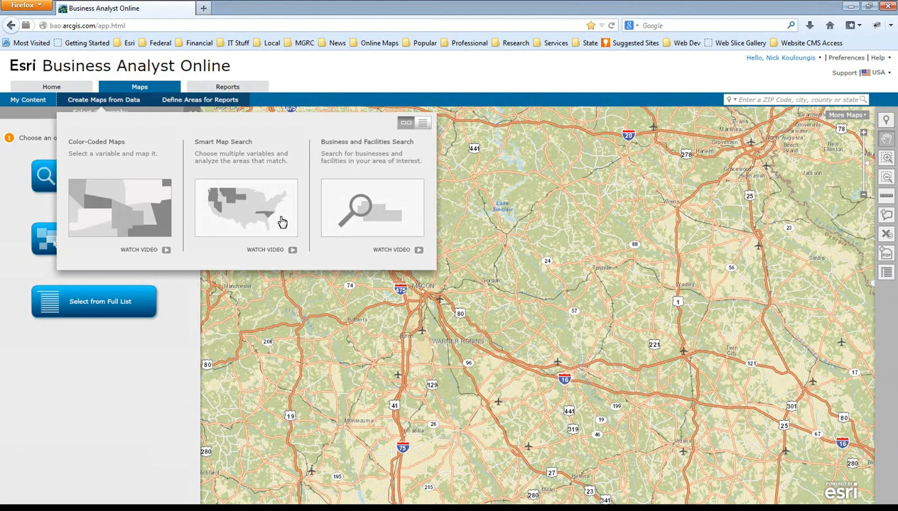
{"action": "left_click", "coordinate": [374, 147]}
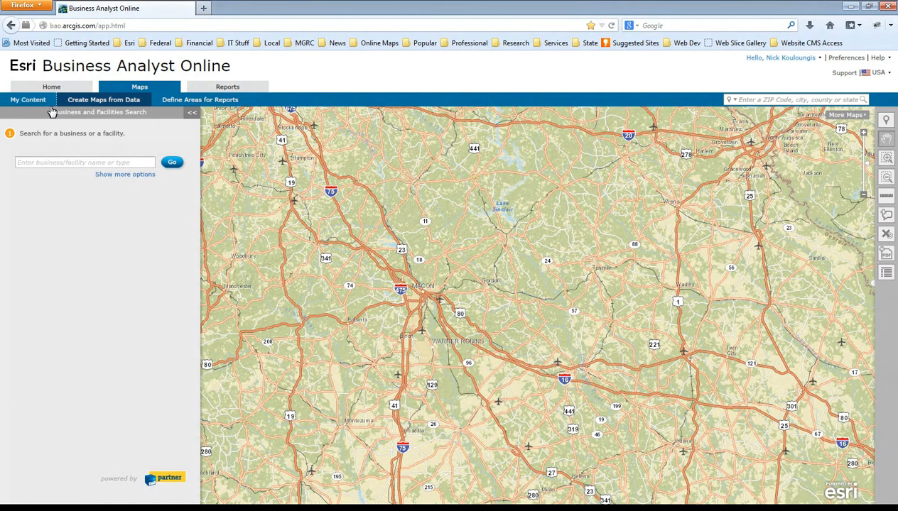
{"action": "left_click", "coordinate": [46, 162]}
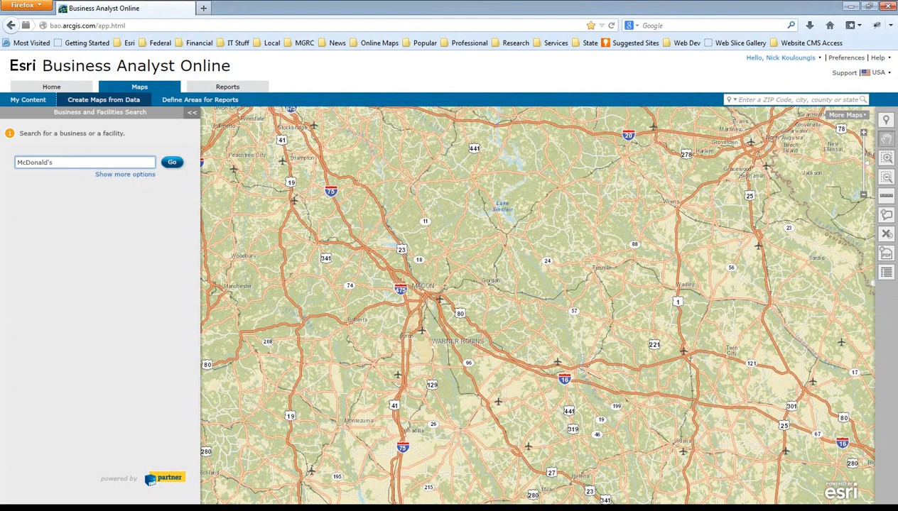
{"action": "left_click", "coordinate": [170, 163]}
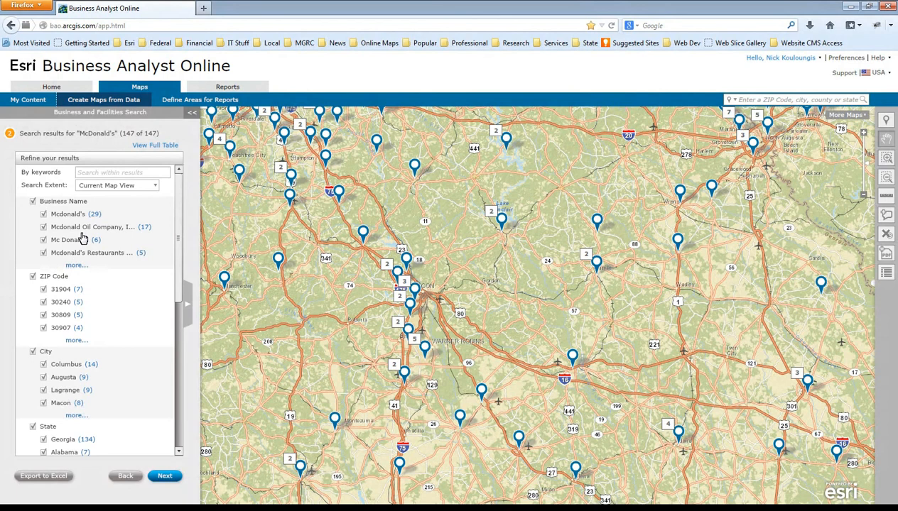
- Expand the business name filter and exclude Mcdonald Oil Company and Mcdonald Horse Supply from the search results
{"action": "left_click", "coordinate": [75, 265]}
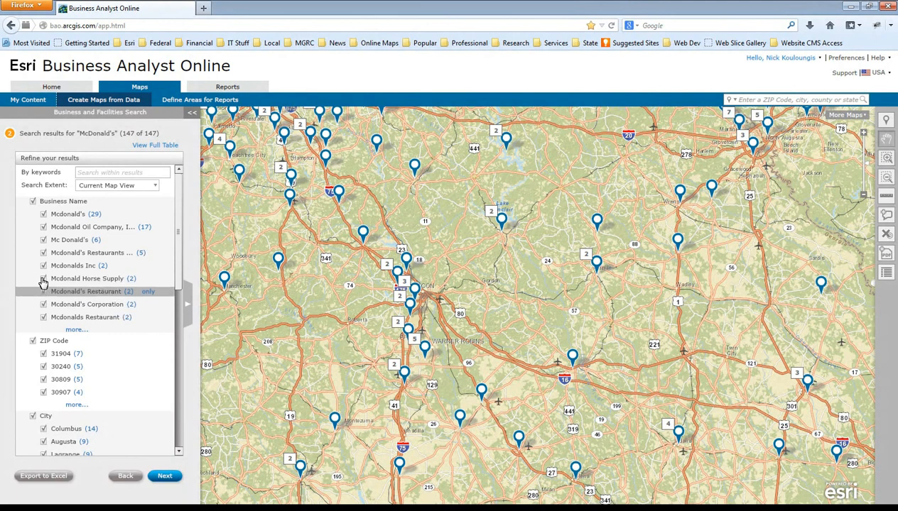
{"action": "left_click", "coordinate": [44, 227]}
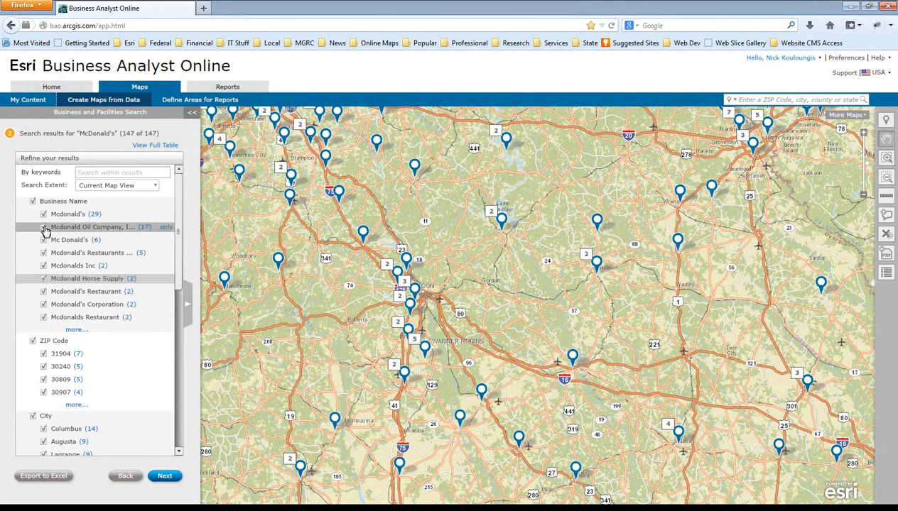
{"action": "left_click", "coordinate": [44, 279]}
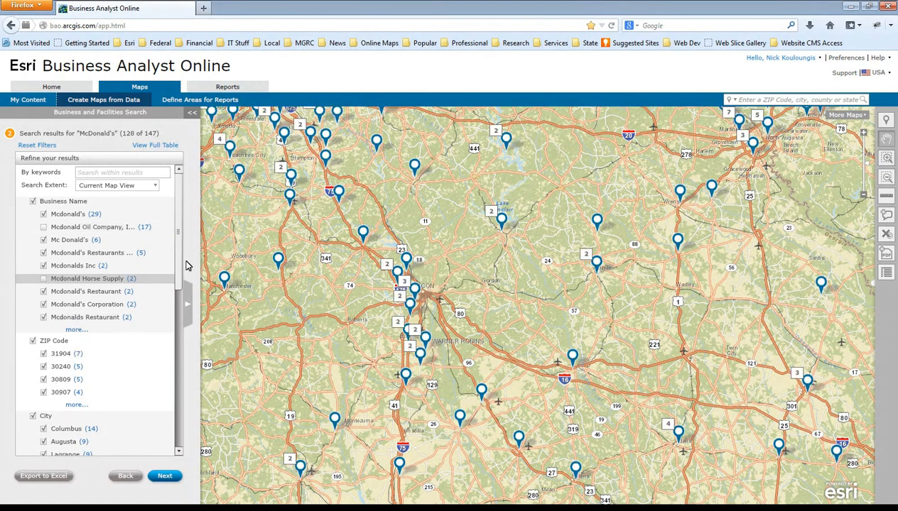
- Look through the state, NAICS code, SIC code and employee count filters, and return to the business search entry
{"action": "left_click_drag", "start_coordinate": [183, 265], "coordinate": [169, 374]}
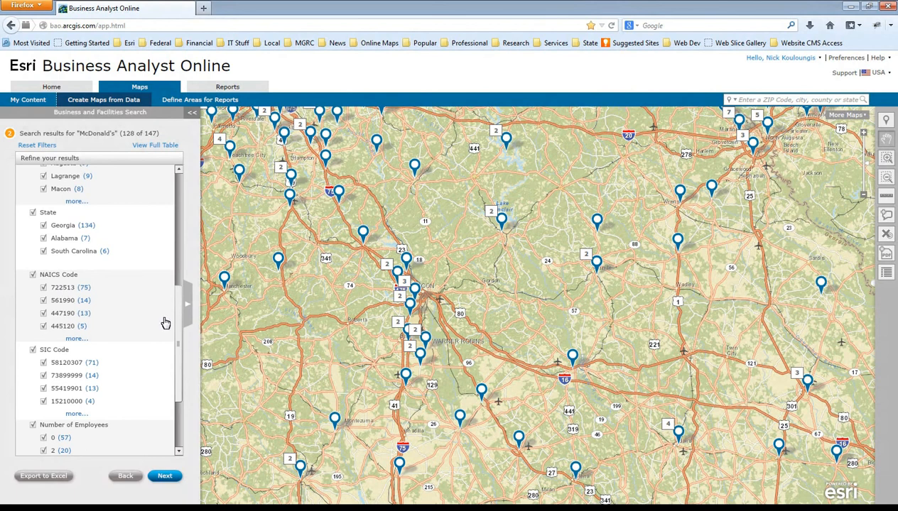
{"action": "mouse_move", "coordinate": [166, 321]}
{"action": "left_click", "coordinate": [125, 475]}
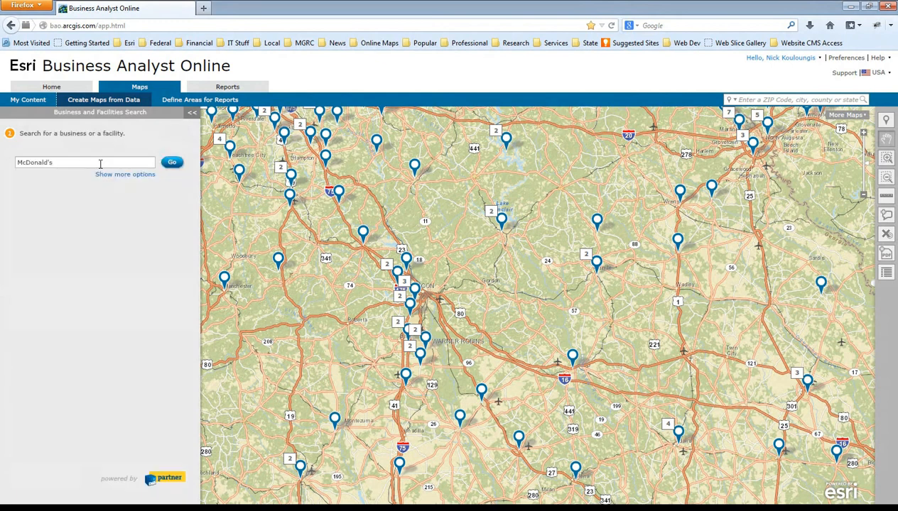
- Clear the McDonald's item from the map and empty the business search text
{"action": "double_click", "coordinate": [32, 162]}
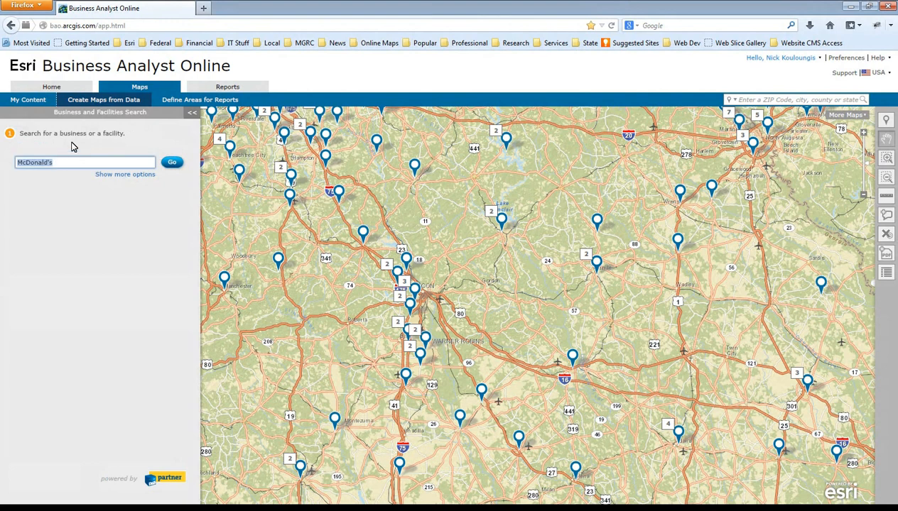
{"action": "left_click", "coordinate": [884, 234]}
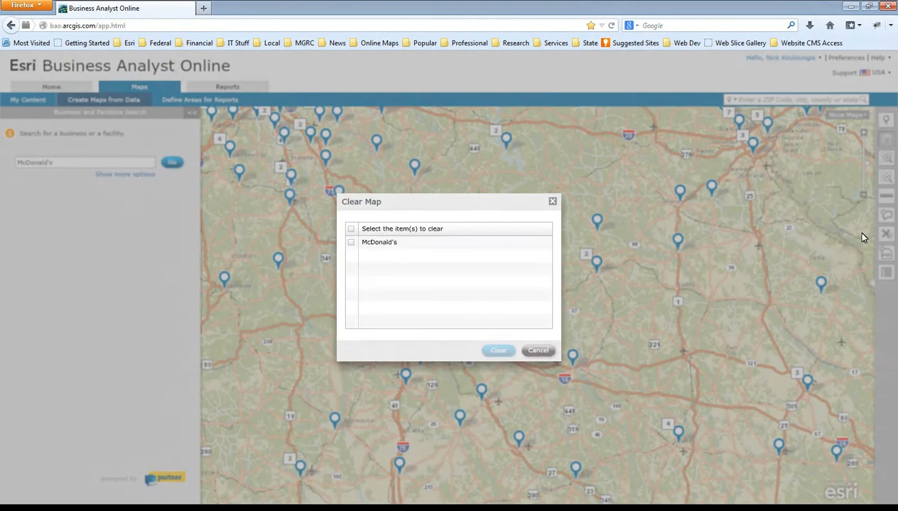
{"action": "left_click", "coordinate": [352, 242]}
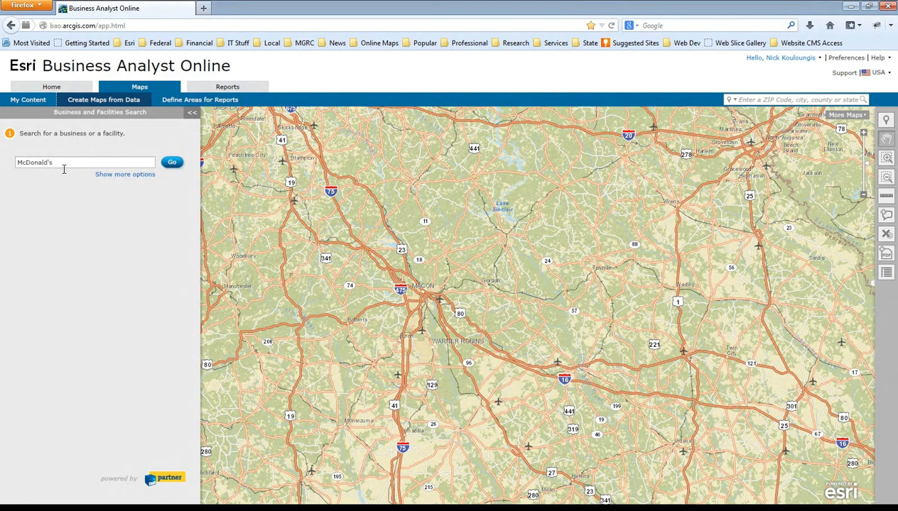
{"action": "left_click_drag", "start_coordinate": [63, 169], "coordinate": [18, 167]}
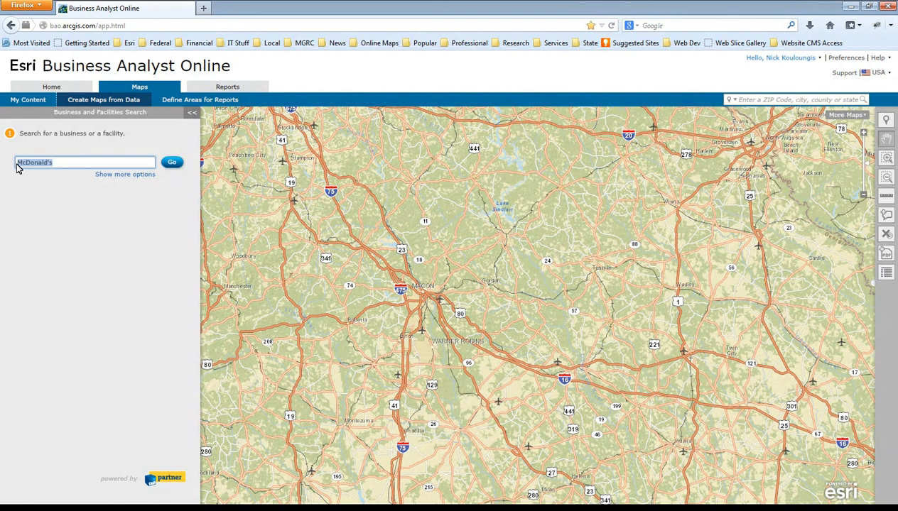
{"action": "key", "text": "BackSpace"}
- Show the saved Middle Georgia Region site on the map and set it as the business search extent in the additional options
{"action": "left_click", "coordinate": [129, 179]}
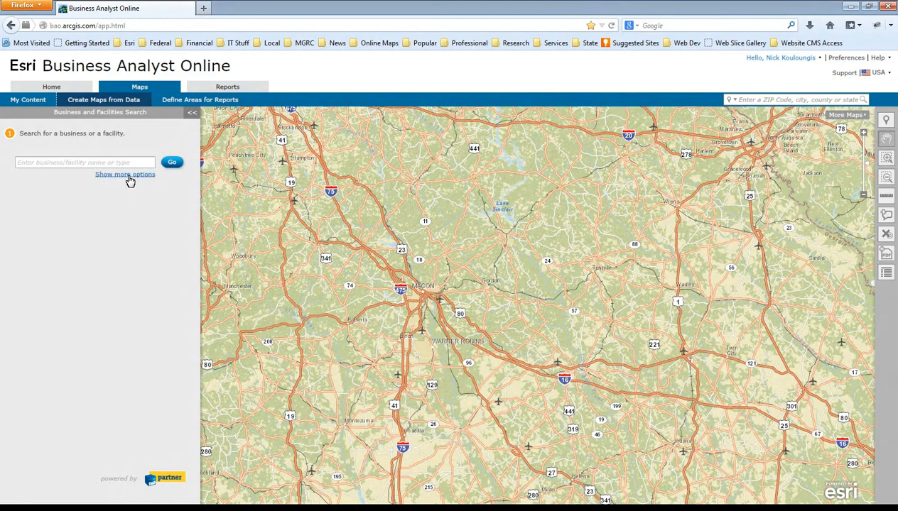
{"action": "left_click", "coordinate": [129, 175]}
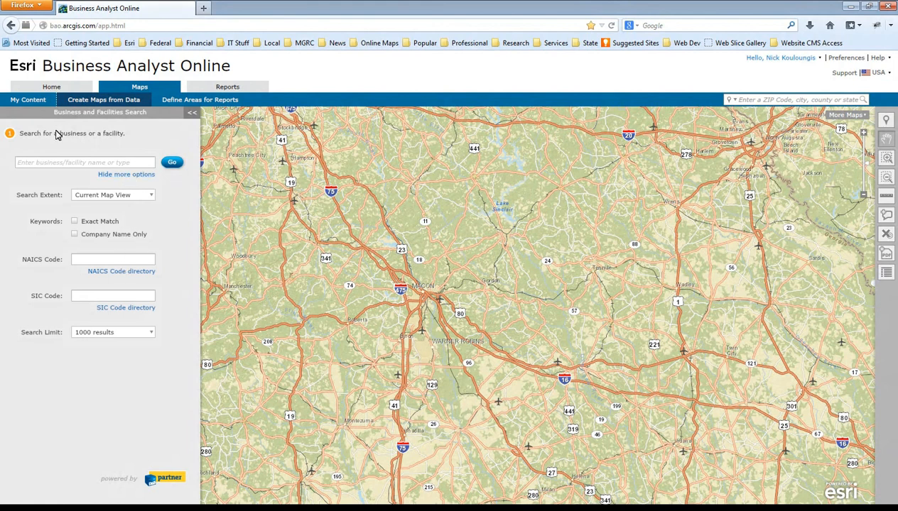
{"action": "left_click", "coordinate": [27, 101]}
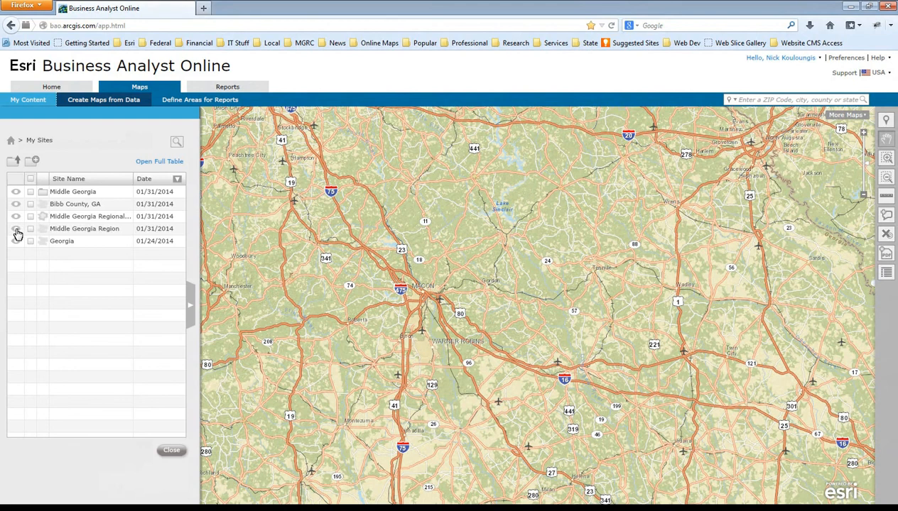
{"action": "left_click", "coordinate": [16, 230]}
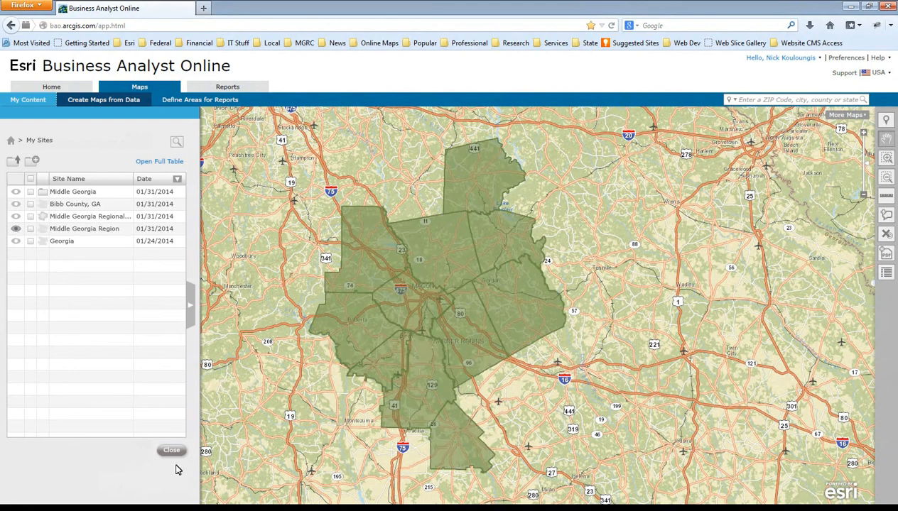
{"action": "left_click", "coordinate": [171, 451]}
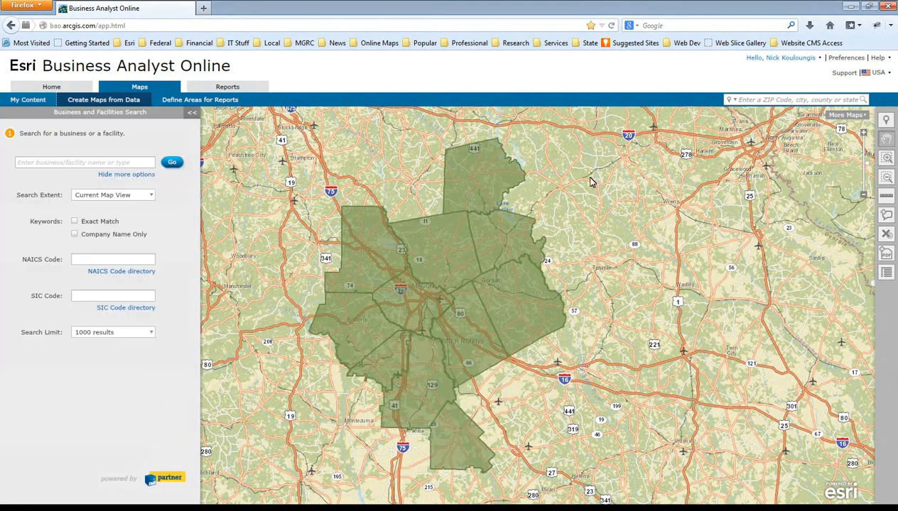
{"action": "left_click", "coordinate": [150, 197]}
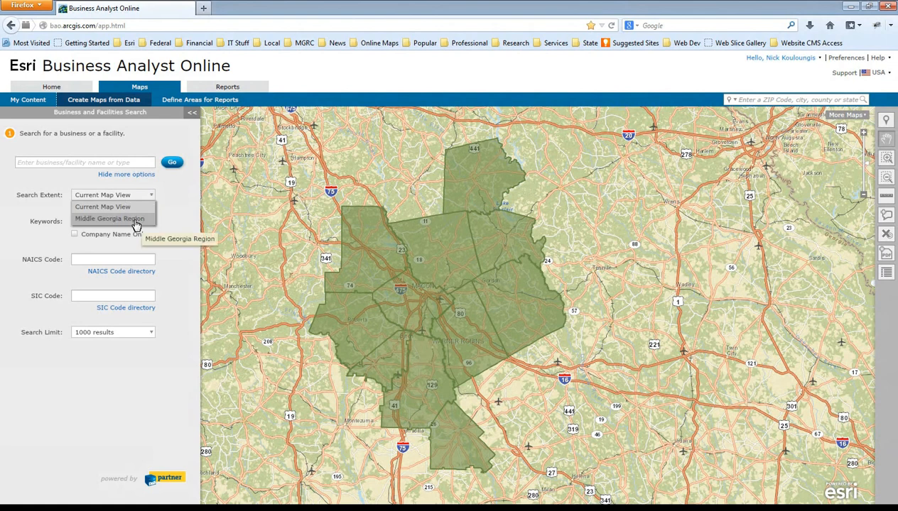
{"action": "left_click", "coordinate": [137, 225]}
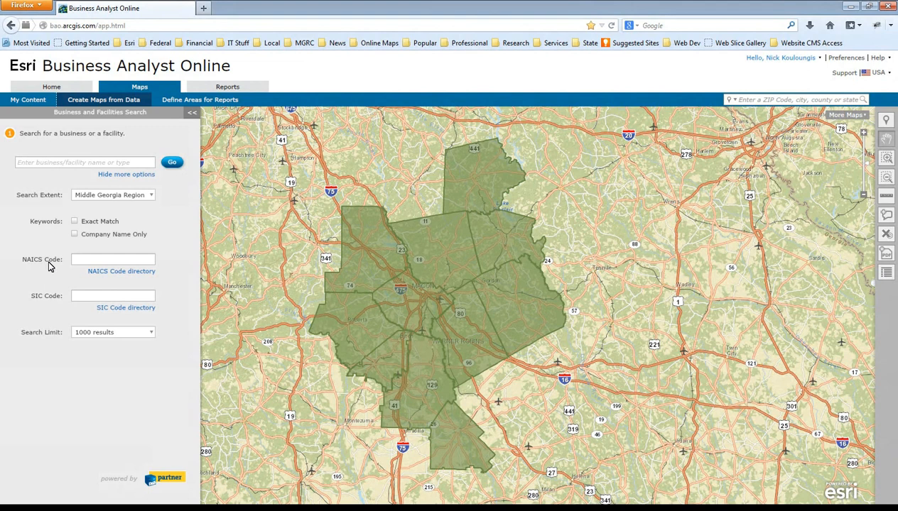
- Open the NAICS code directory, search the 2012 NAICS for telecom, and decline the feedback survey
{"action": "left_click", "coordinate": [112, 274]}
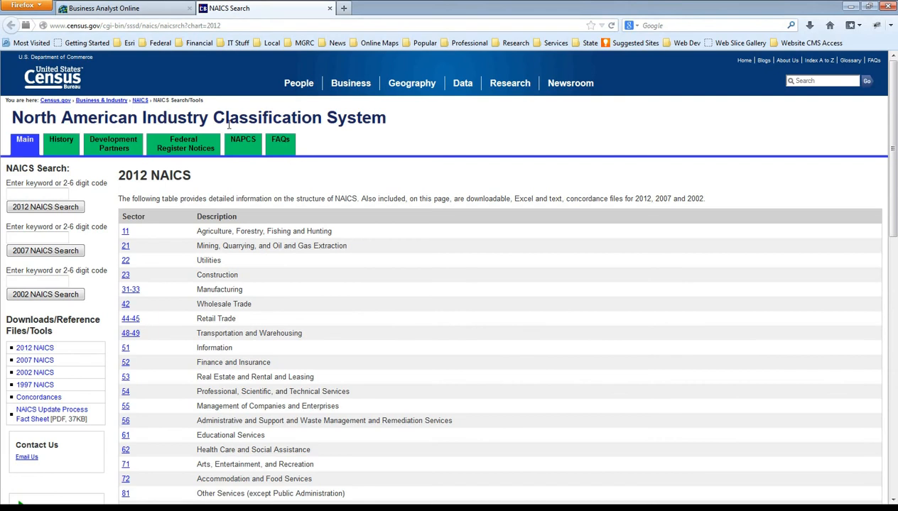
{"action": "left_click", "coordinate": [51, 191]}
{"action": "type", "text": "telecom"}
{"action": "key", "text": "Return"}
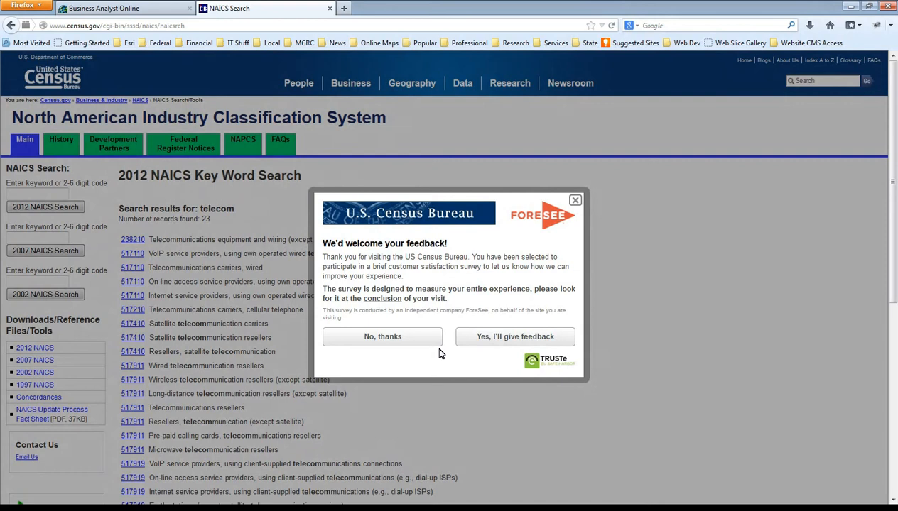
{"action": "left_click", "coordinate": [408, 337]}
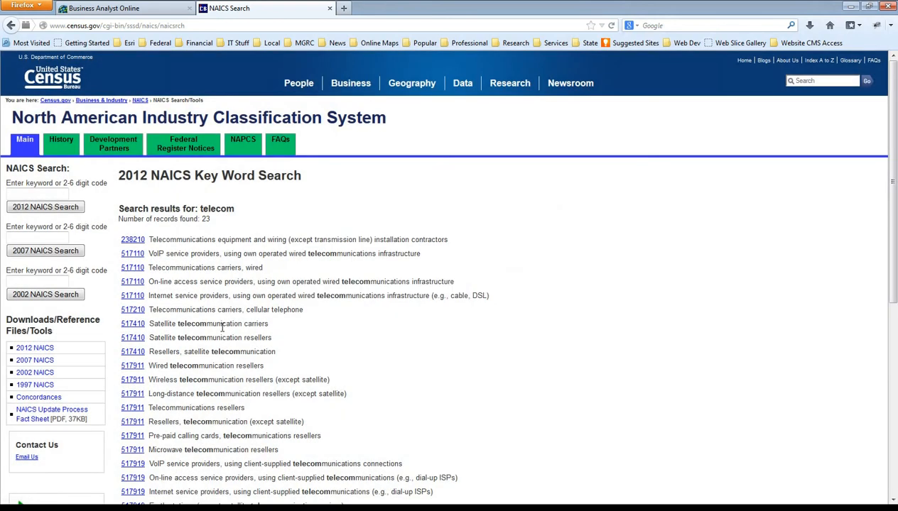
- Open the definition of the wired telecommunications carriers entry, review it, and select its code 517110 for copying
{"action": "scroll", "coordinate": [219, 325], "scroll_direction": "down", "scroll_amount": 3}
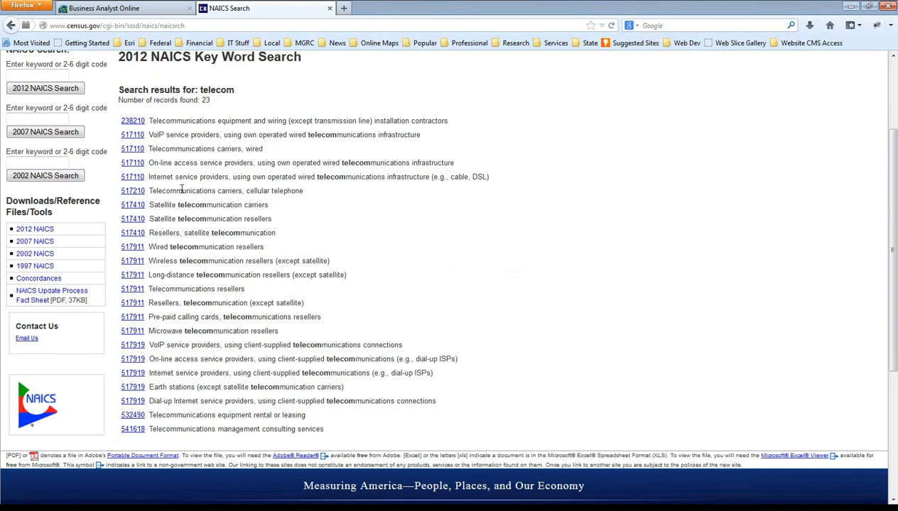
{"action": "left_click", "coordinate": [132, 149]}
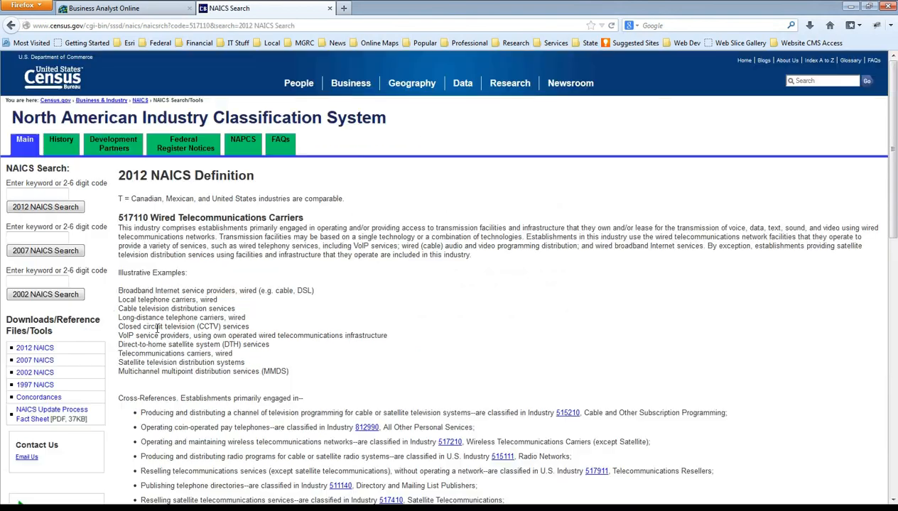
{"action": "scroll", "coordinate": [413, 364], "scroll_direction": "down", "scroll_amount": 9}
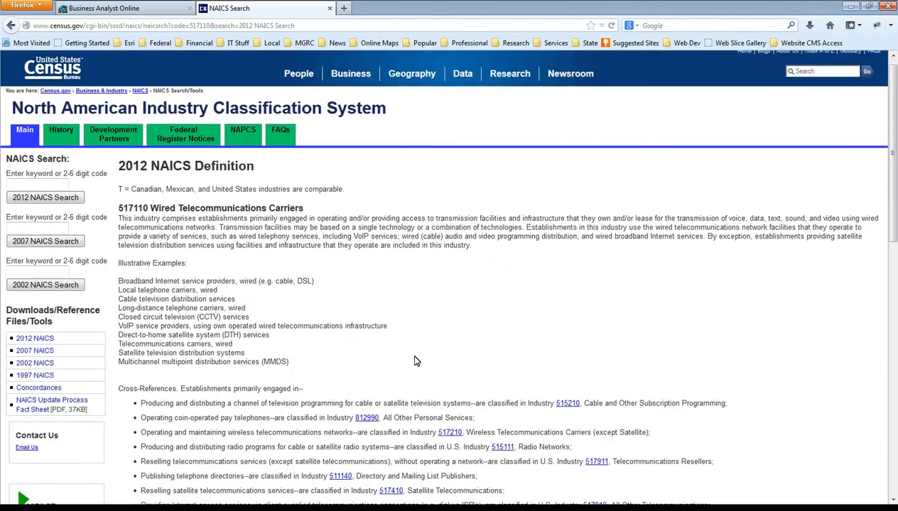
{"action": "scroll", "coordinate": [406, 360], "scroll_direction": "down", "scroll_amount": 6}
{"action": "scroll", "coordinate": [406, 360], "scroll_direction": "up", "scroll_amount": 14}
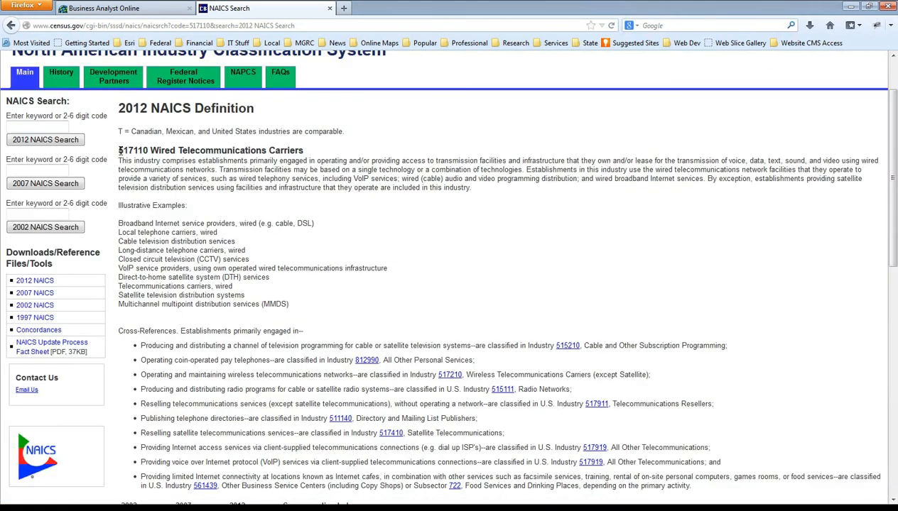
{"action": "left_click_drag", "start_coordinate": [120, 150], "coordinate": [144, 150]}
- Return to Business Analyst Online and search the Middle Georgia Region for businesses with NAICS code 517110
{"action": "left_click", "coordinate": [126, 9]}
{"action": "left_click", "coordinate": [145, 259]}
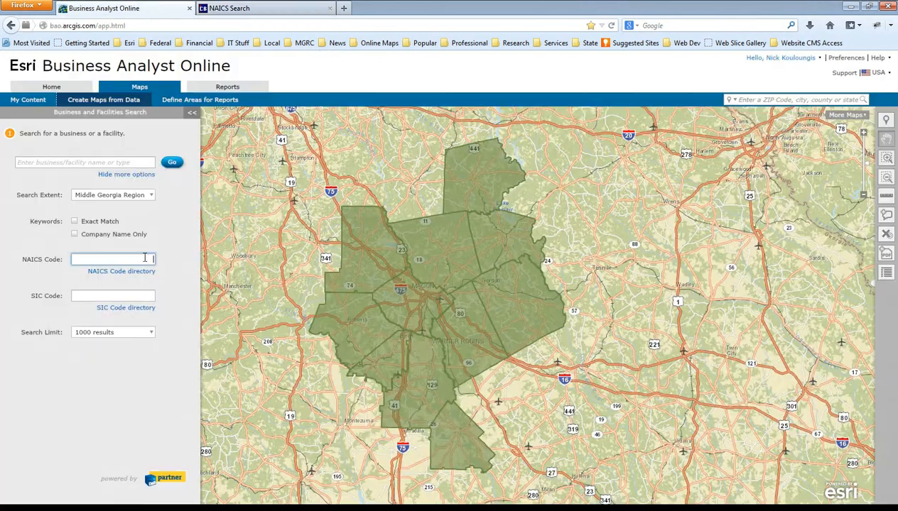
{"action": "type", "text": "517110"}
{"action": "left_click", "coordinate": [174, 164]}
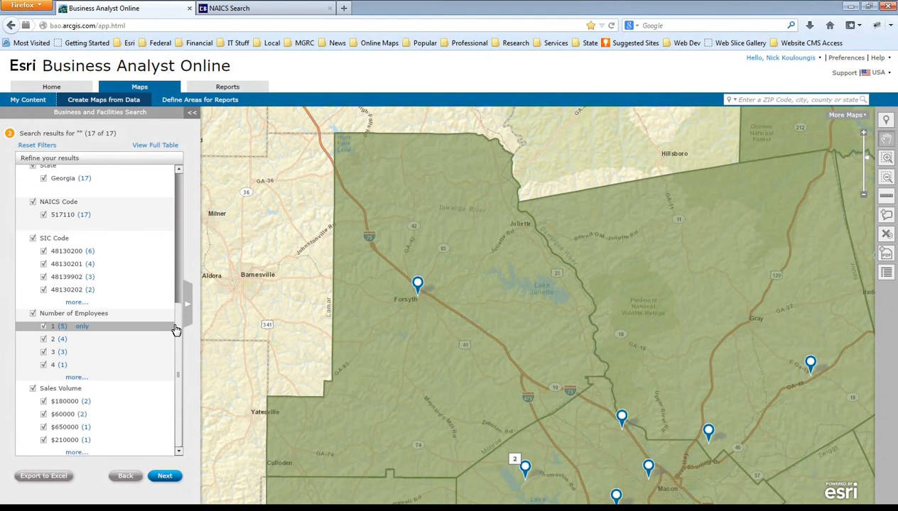
- Review the result filters, view the business locations across the whole region, and open the full results table
{"action": "left_click_drag", "start_coordinate": [176, 325], "coordinate": [189, 187]}
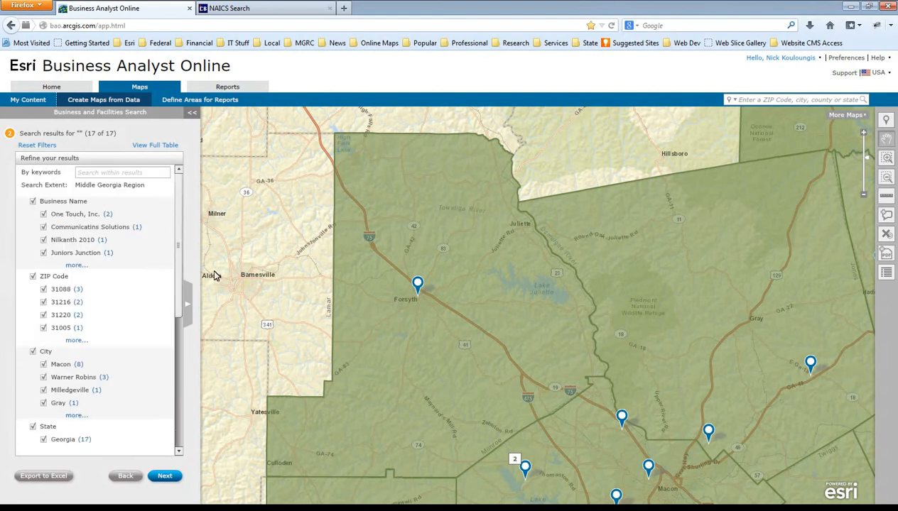
{"action": "left_click", "coordinate": [863, 195]}
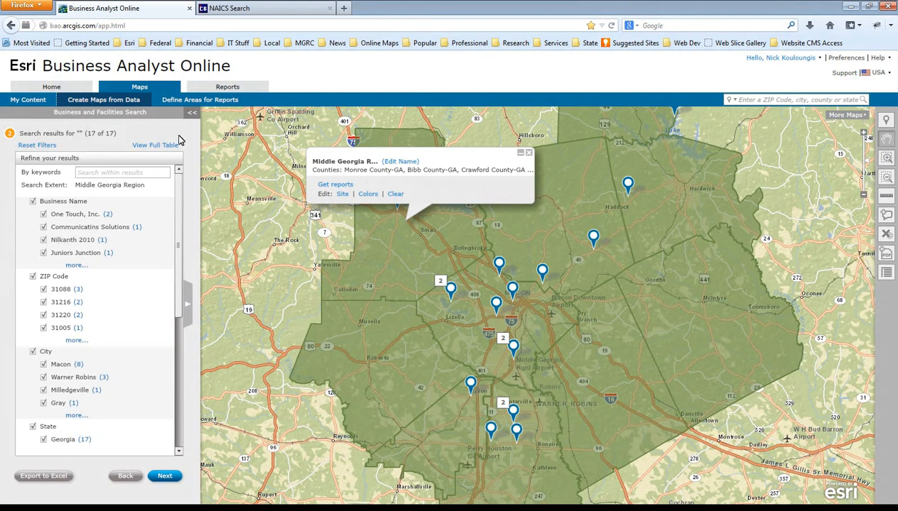
{"action": "left_click", "coordinate": [155, 145]}
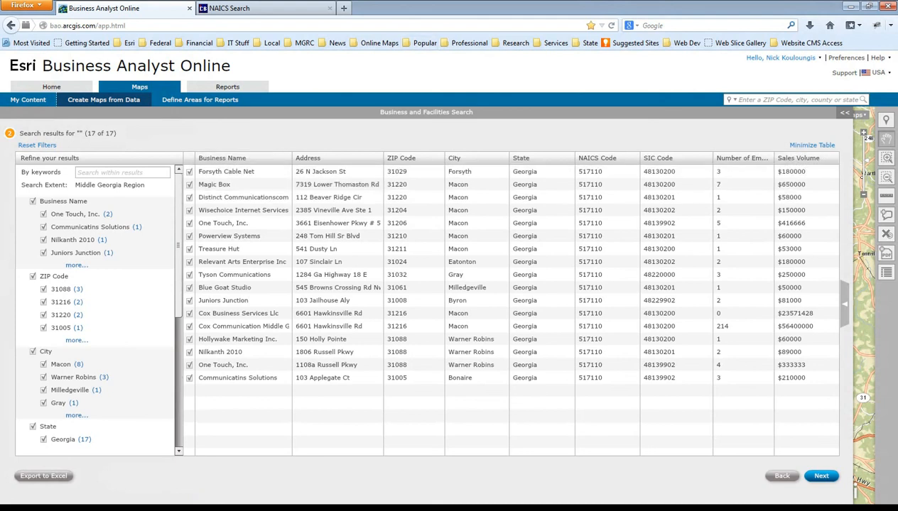
- Export the business search results to Excel and save the file as BusinessPoints.xls on the Desktop
{"action": "left_click", "coordinate": [47, 476]}
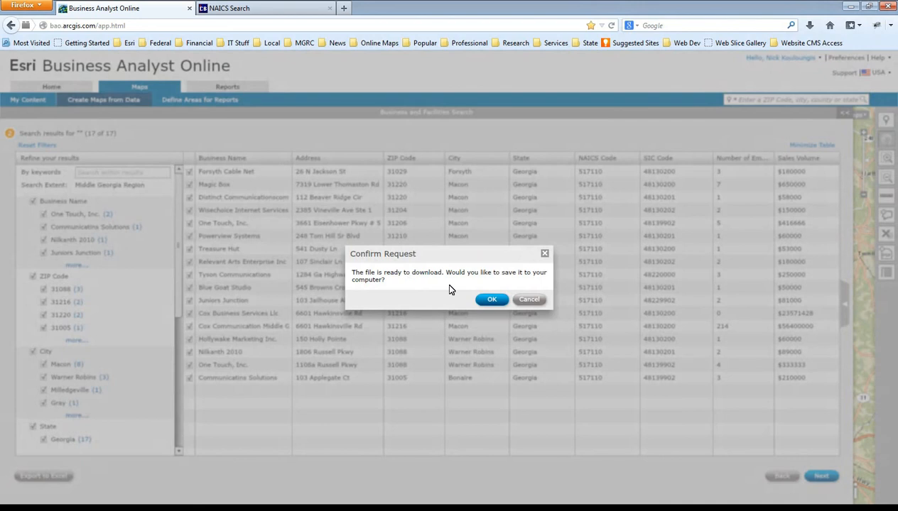
{"action": "left_click", "coordinate": [491, 301]}
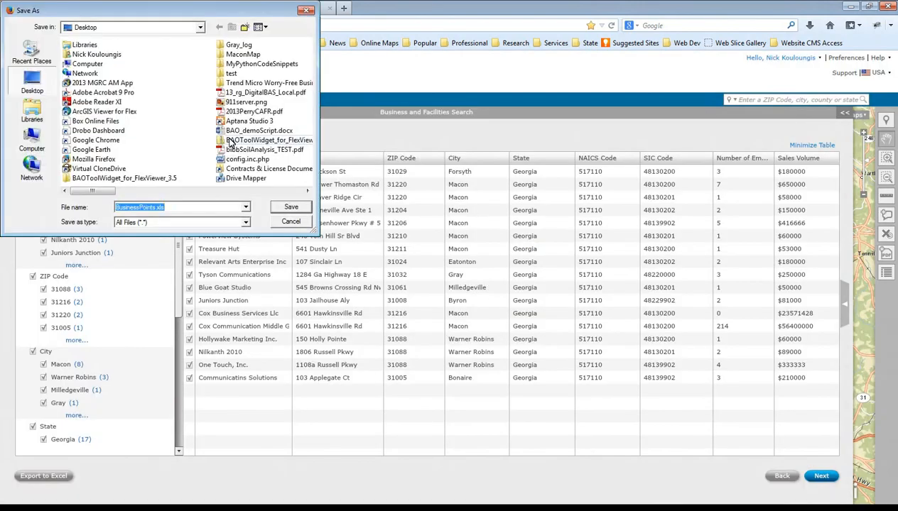
{"action": "left_click", "coordinate": [284, 207]}
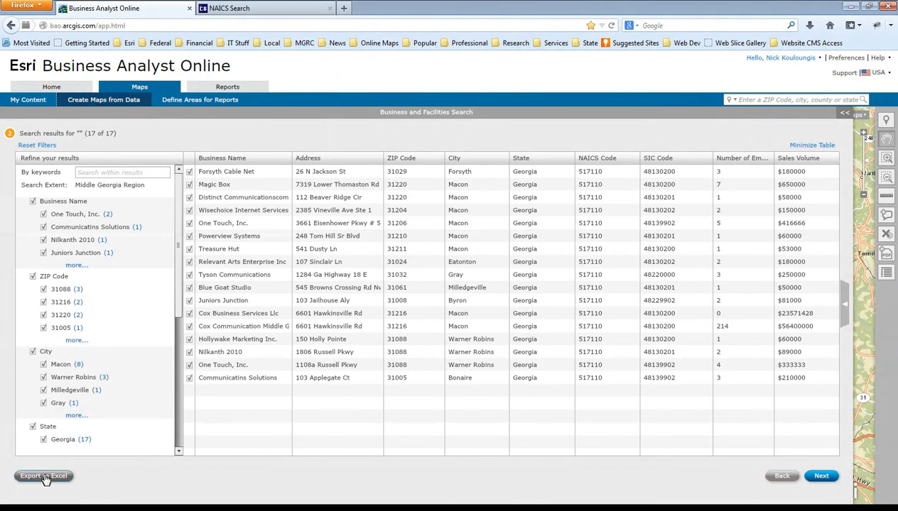
- Collapse the results table to view the businesses on the map, and return to the full table
{"action": "left_click", "coordinate": [189, 198]}
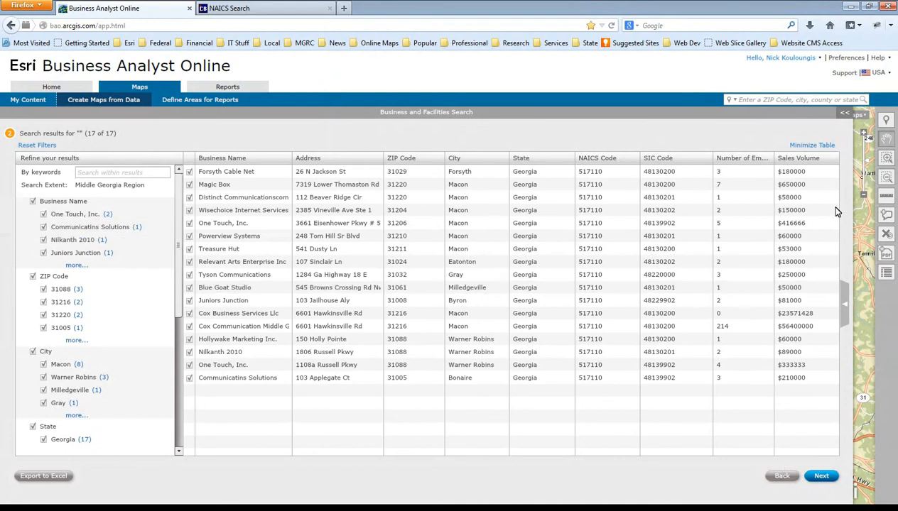
{"action": "left_click", "coordinate": [842, 115]}
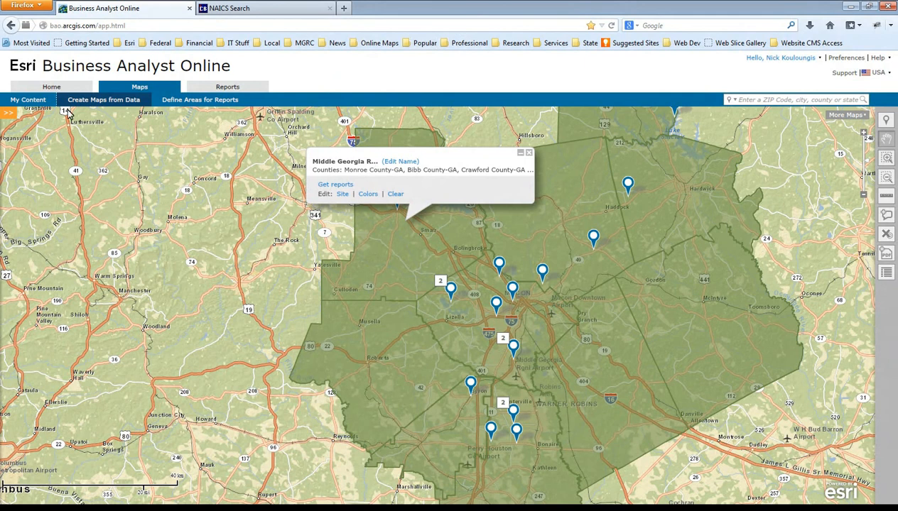
{"action": "left_click", "coordinate": [33, 101]}
{"action": "left_click", "coordinate": [78, 105]}
{"action": "left_click", "coordinate": [325, 152]}
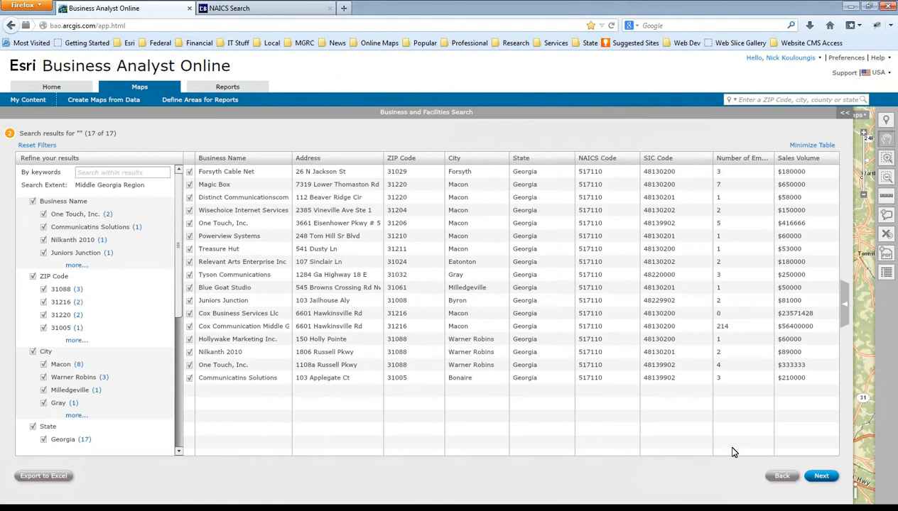
- Name the results layer TELECOM, choose the first standard pushpin as its symbol, and proceed to the final results list
{"action": "left_click", "coordinate": [821, 476]}
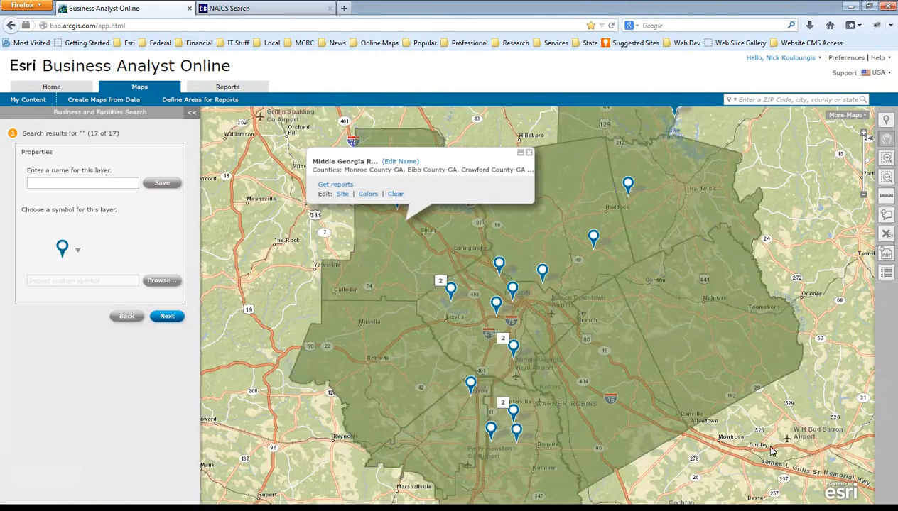
{"action": "left_click", "coordinate": [68, 183]}
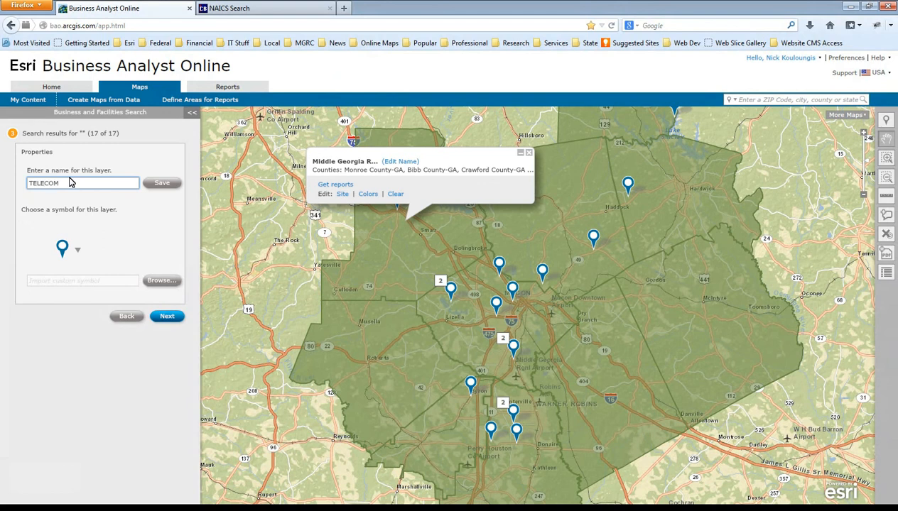
{"action": "left_click", "coordinate": [76, 254]}
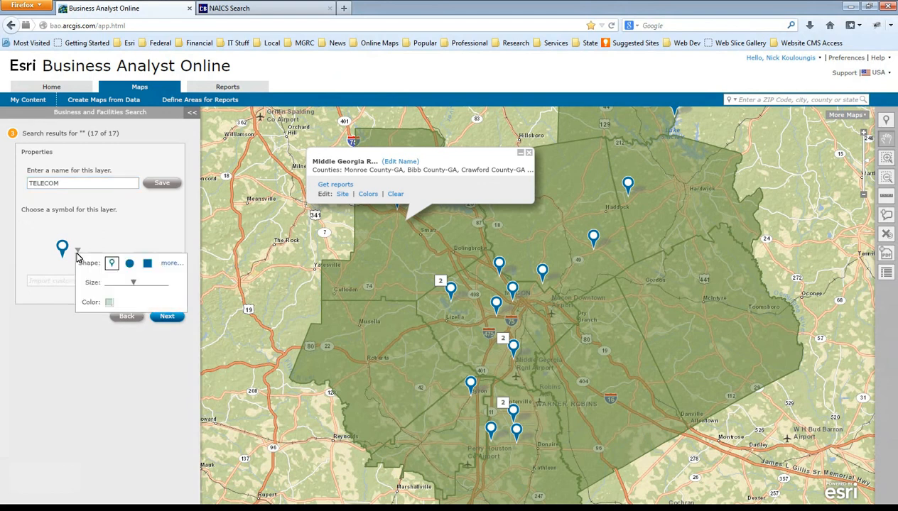
{"action": "left_click", "coordinate": [174, 265]}
{"action": "left_click", "coordinate": [285, 280]}
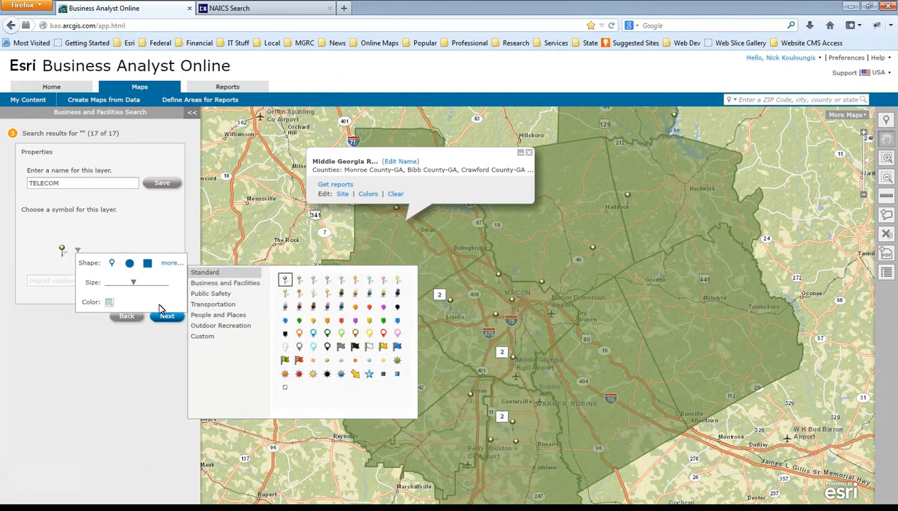
{"action": "left_click", "coordinate": [65, 330]}
{"action": "left_click", "coordinate": [171, 319]}
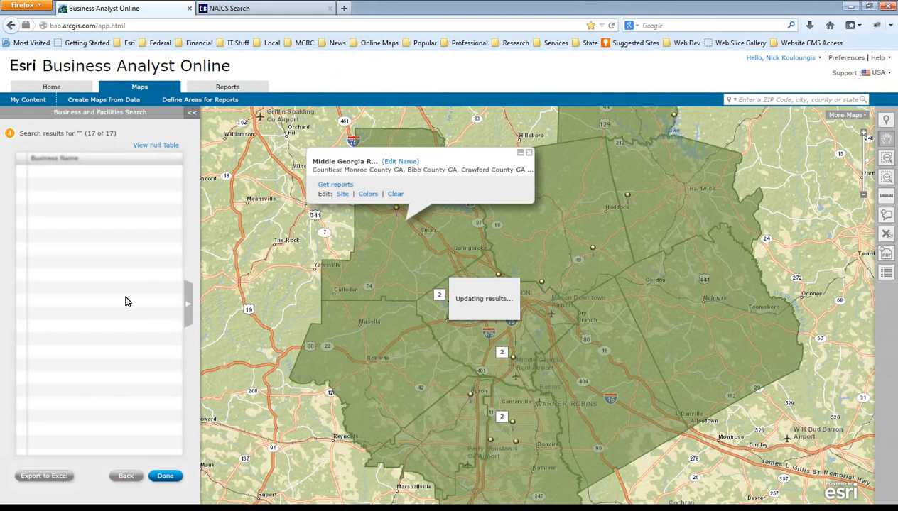
- Turn on the saved TELECOM business points layer on the map and finish the business search
{"action": "left_click", "coordinate": [31, 101]}
{"action": "left_click", "coordinate": [11, 143]}
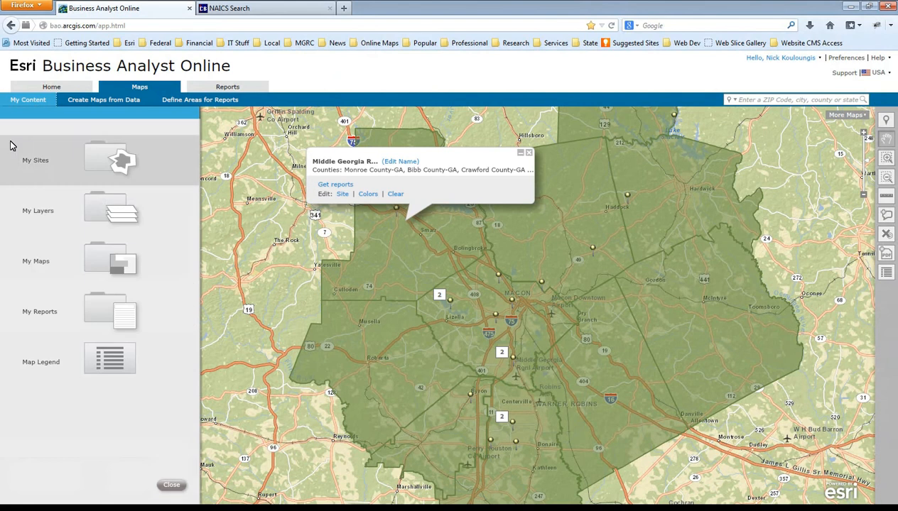
{"action": "left_click", "coordinate": [121, 215]}
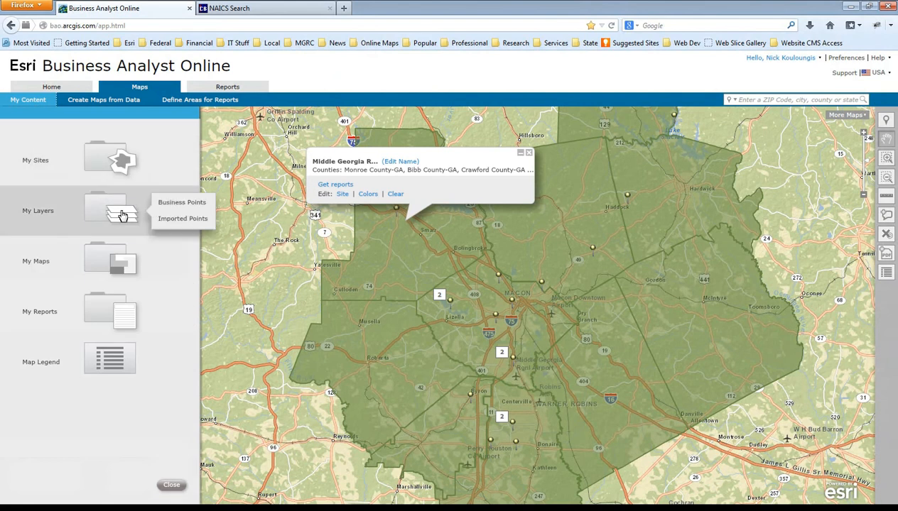
{"action": "left_click", "coordinate": [182, 203]}
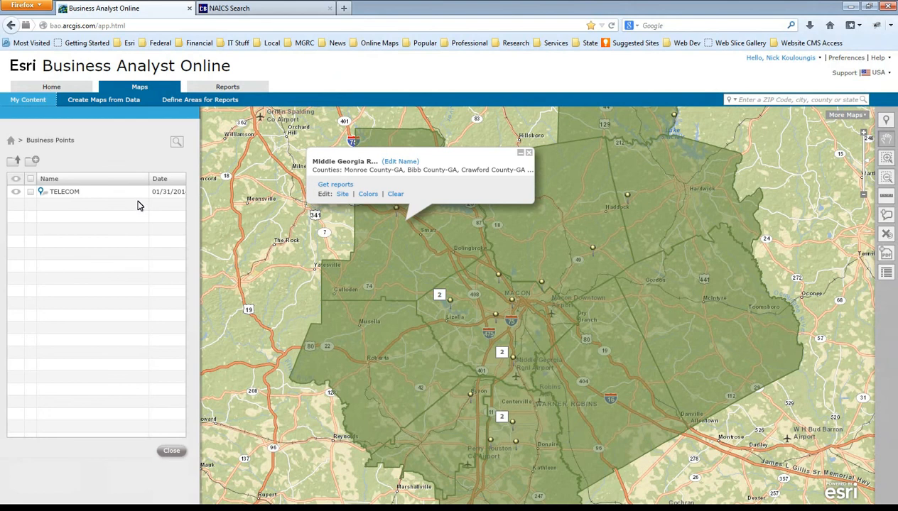
{"action": "left_click", "coordinate": [15, 193]}
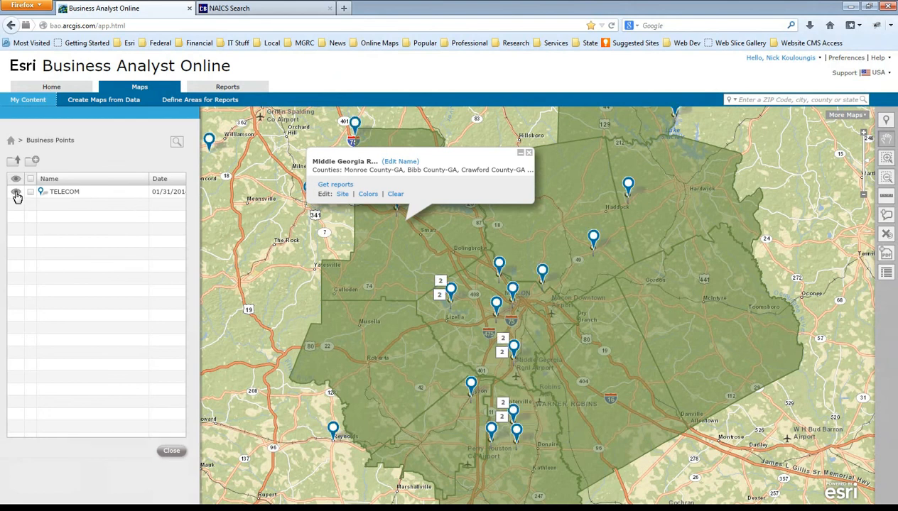
{"action": "left_click", "coordinate": [171, 450]}
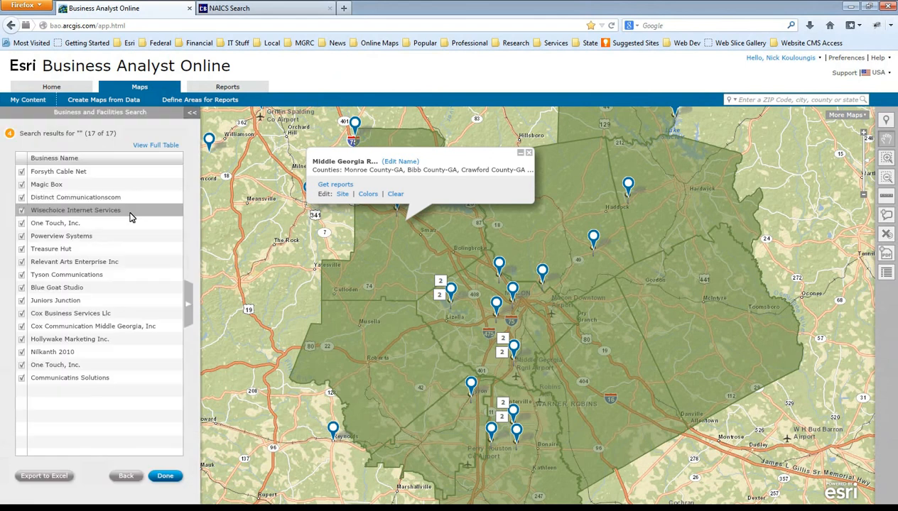
{"action": "left_click", "coordinate": [165, 477]}
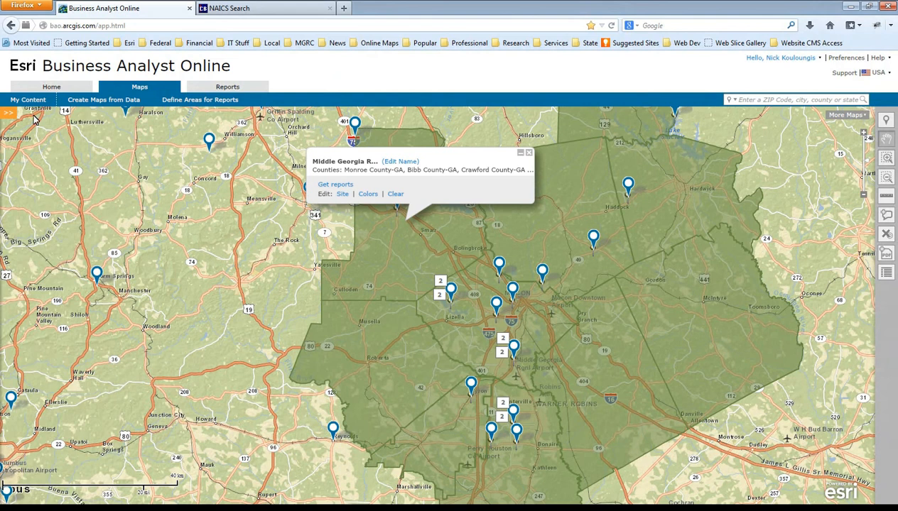
- Dismiss the Middle Georgia site's info window, and clear TELECOM and the unnamed item from the map, keeping the region
{"action": "left_click", "coordinate": [32, 103]}
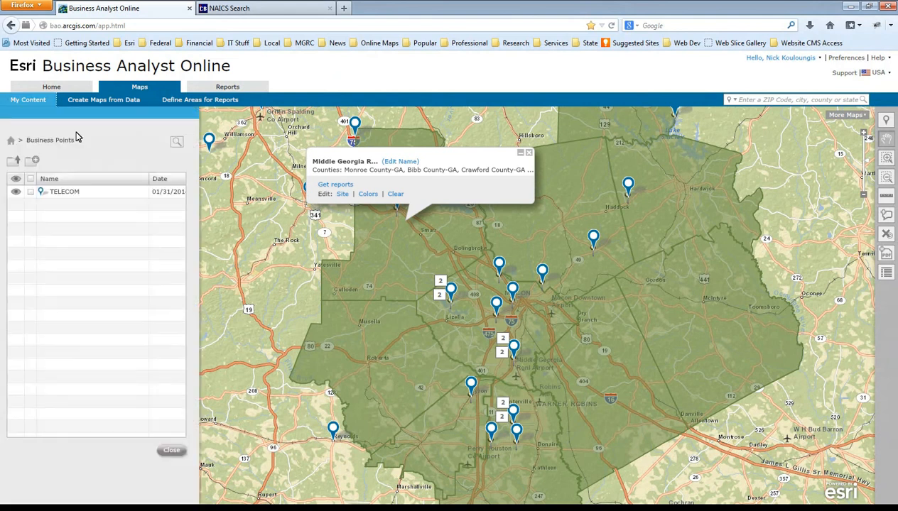
{"action": "left_click", "coordinate": [11, 142]}
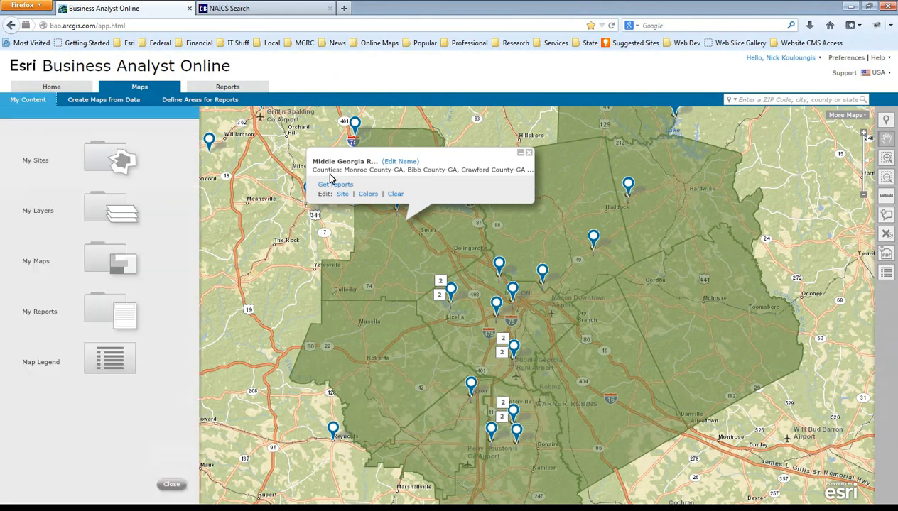
{"action": "left_click", "coordinate": [529, 153]}
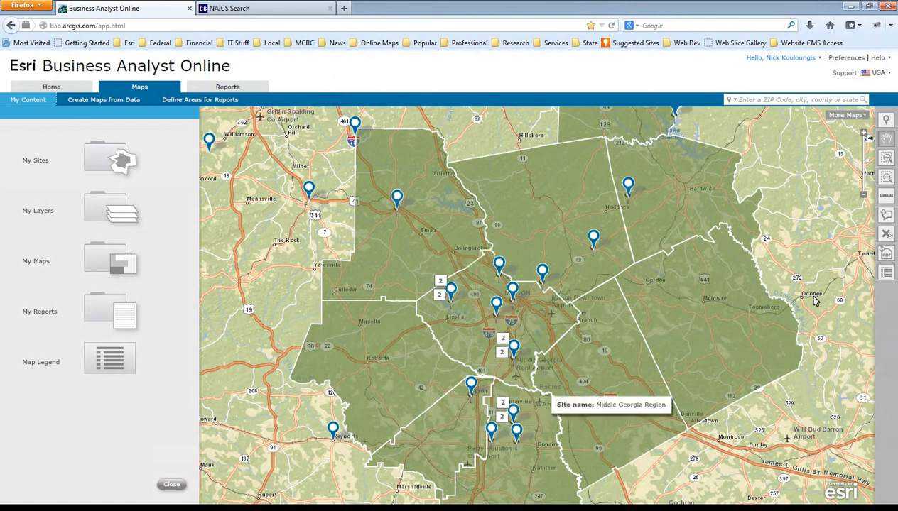
{"action": "left_click", "coordinate": [886, 234]}
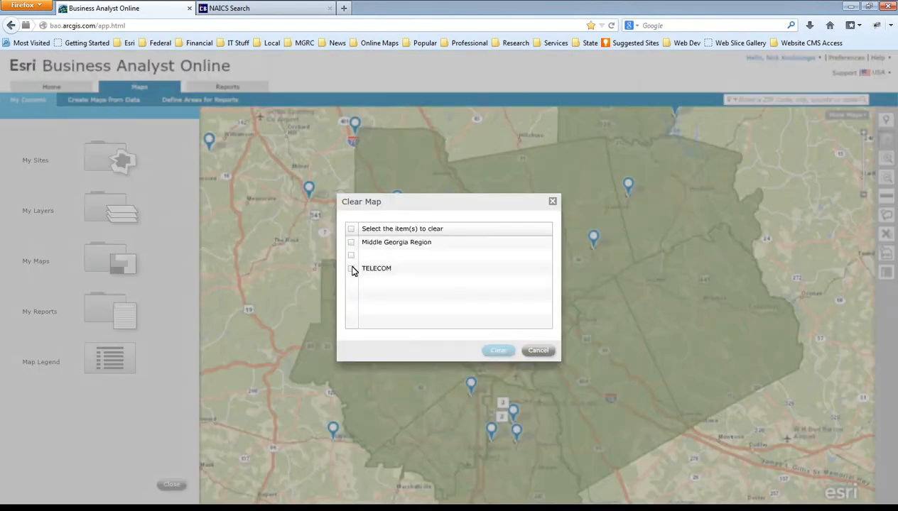
{"action": "left_click", "coordinate": [353, 270]}
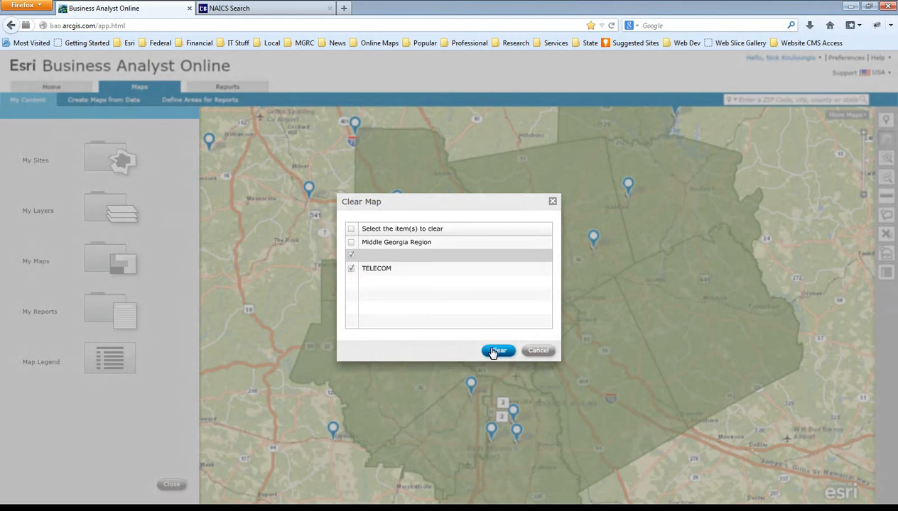
{"action": "left_click", "coordinate": [498, 351]}
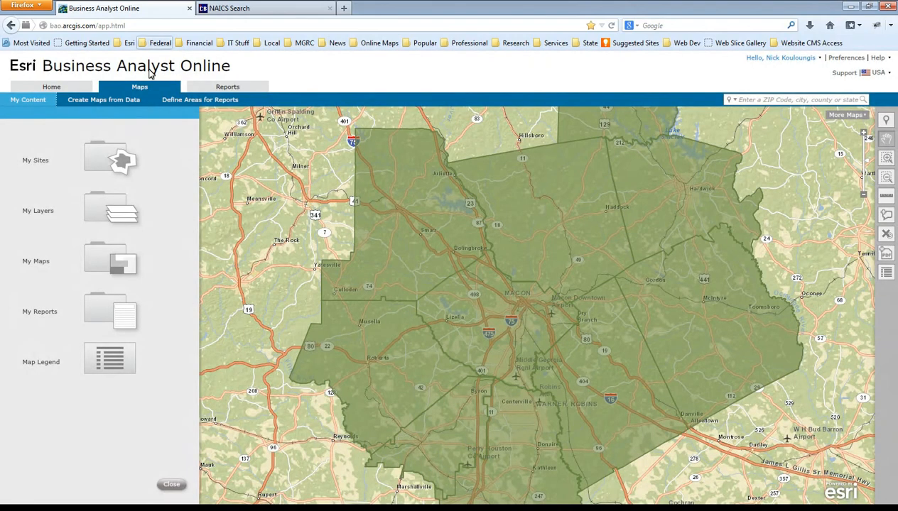
- Start a standard report with only the Middle Georgia Region site selected, excluding Bibb County and the Middle Georgia Regional Commission
{"action": "left_click", "coordinate": [226, 100]}
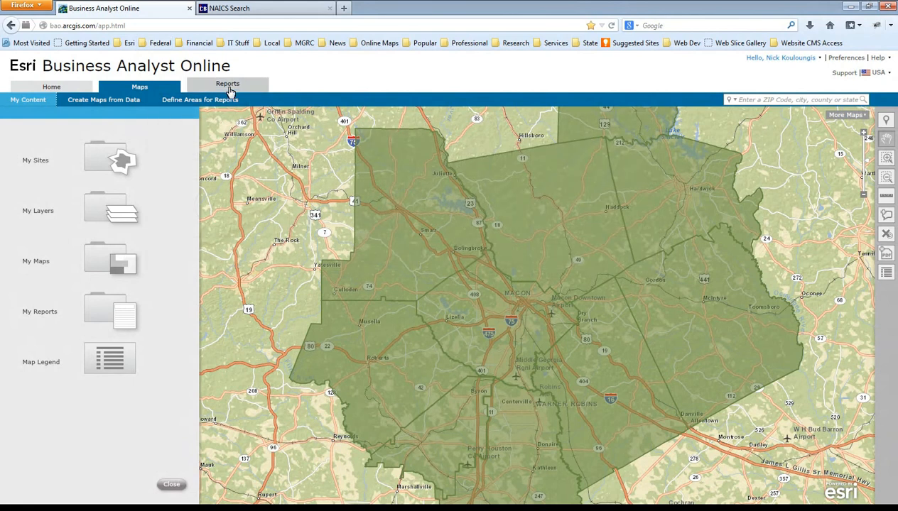
{"action": "left_click", "coordinate": [228, 88]}
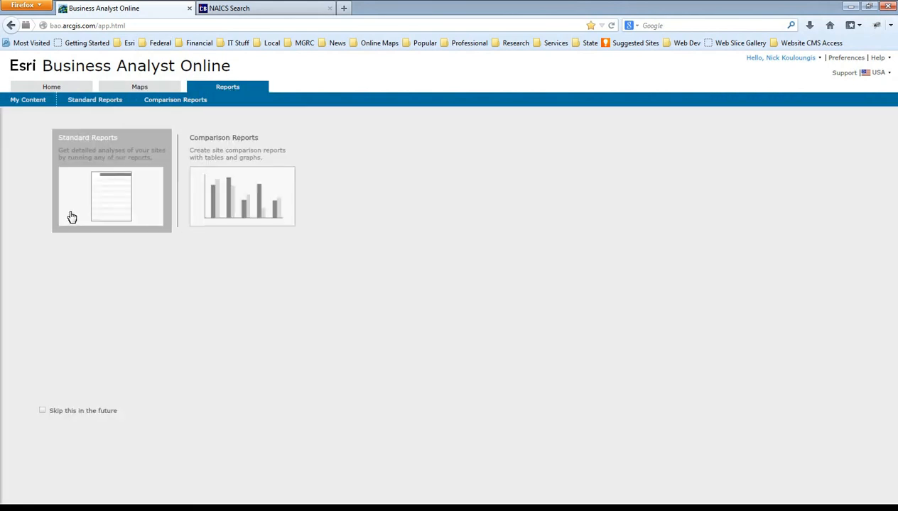
{"action": "left_click", "coordinate": [68, 213]}
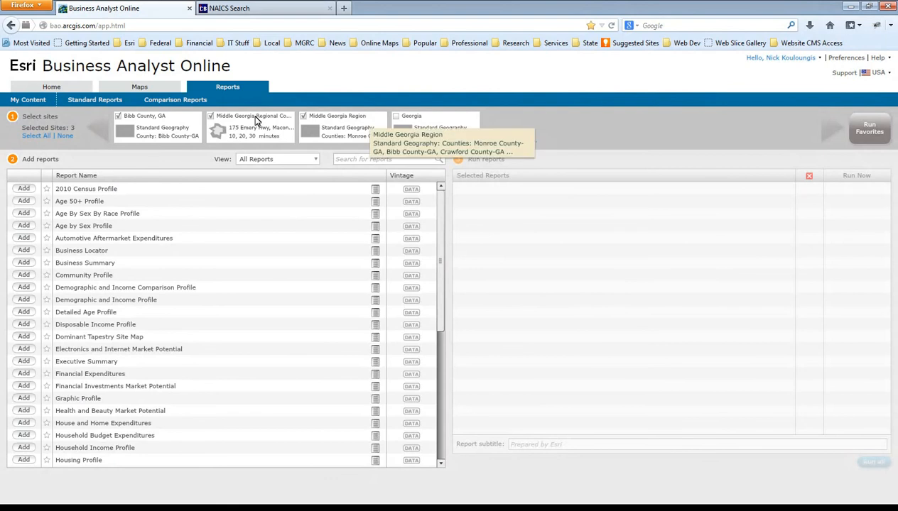
{"action": "left_click", "coordinate": [118, 121]}
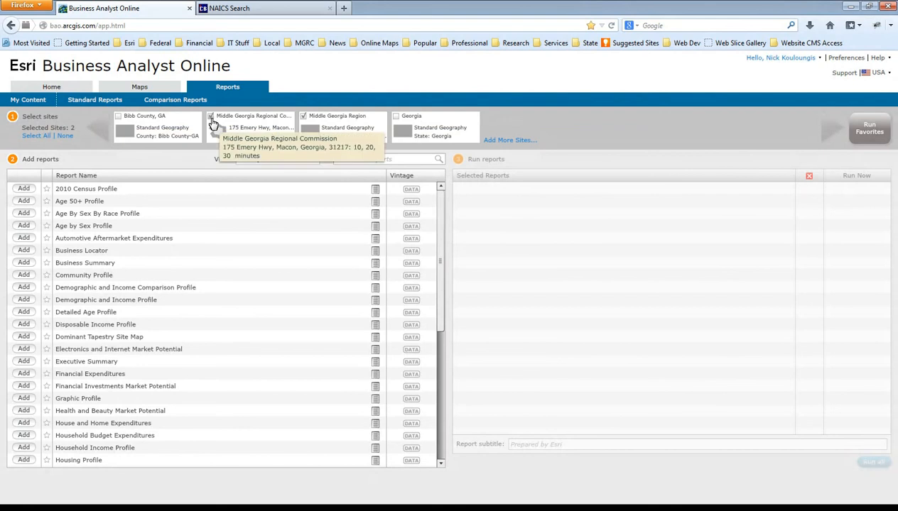
{"action": "left_click", "coordinate": [212, 121]}
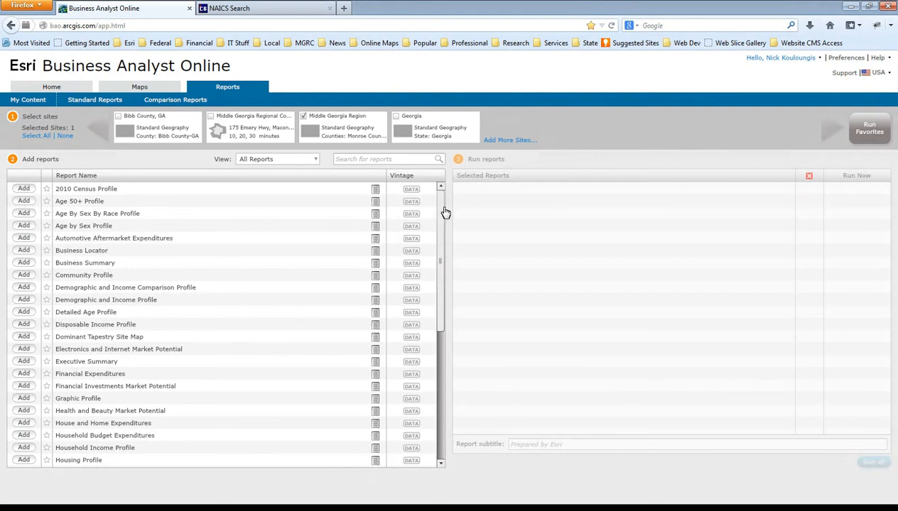
- Read the 2010 Census Profile report description and view its sample, then close the preview, the NAICS Search page and the description
{"action": "left_click_drag", "start_coordinate": [442, 213], "coordinate": [446, 189]}
{"action": "left_click", "coordinate": [84, 189]}
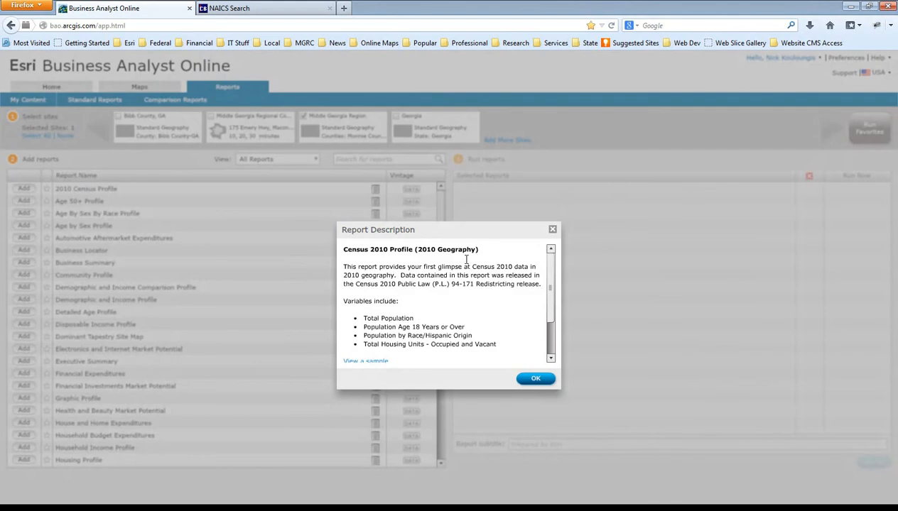
{"action": "mouse_move", "coordinate": [551, 275]}
{"action": "left_mouse_down"}
{"action": "mouse_move", "coordinate": [554, 304]}
{"action": "mouse_move", "coordinate": [558, 270]}
{"action": "left_mouse_up"}
{"action": "scroll", "coordinate": [553, 288], "scroll_direction": "down", "scroll_amount": 2}
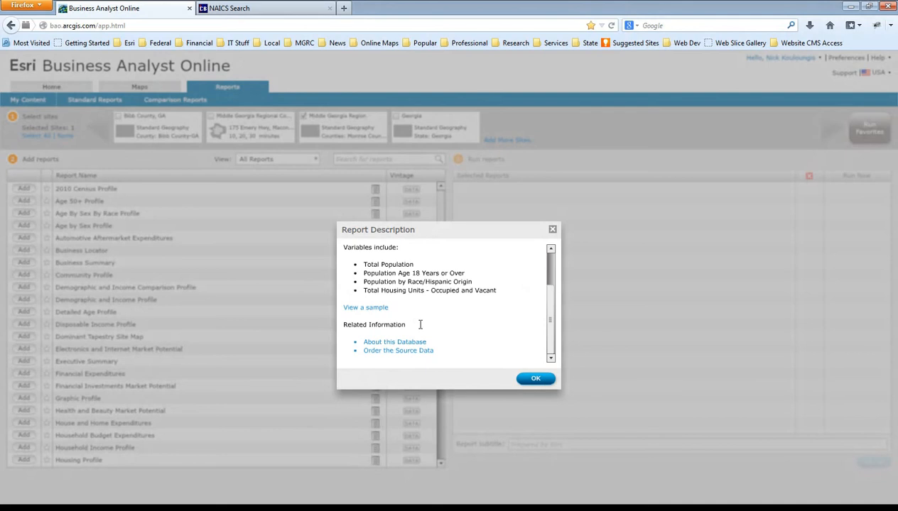
{"action": "left_click", "coordinate": [380, 310]}
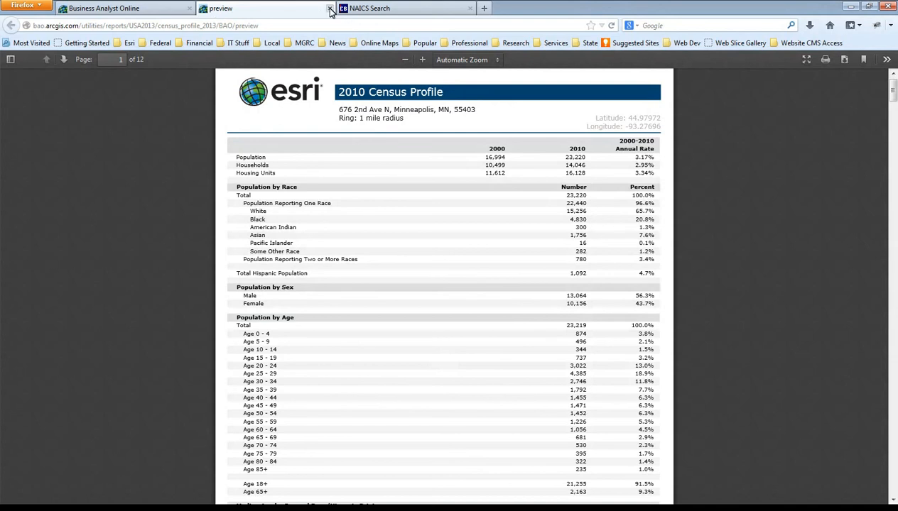
{"action": "left_click", "coordinate": [327, 9]}
{"action": "left_click", "coordinate": [327, 8]}
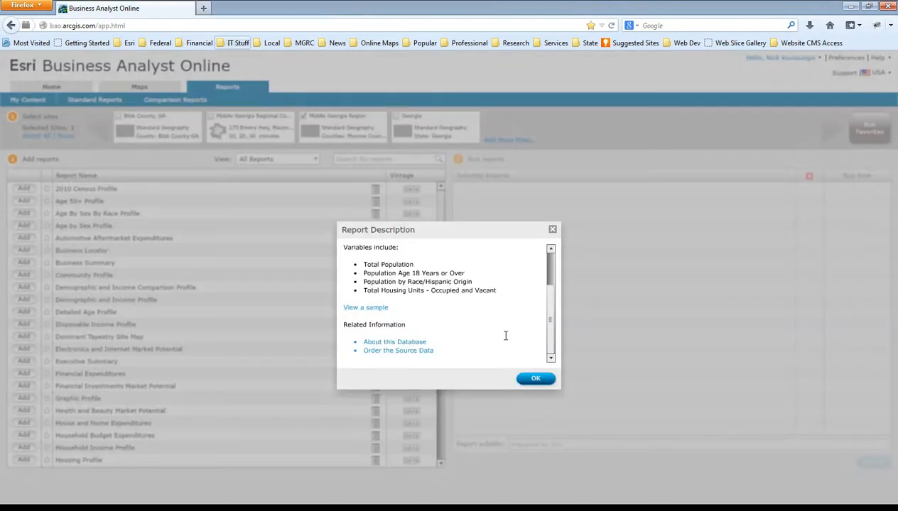
{"action": "left_click", "coordinate": [535, 378]}
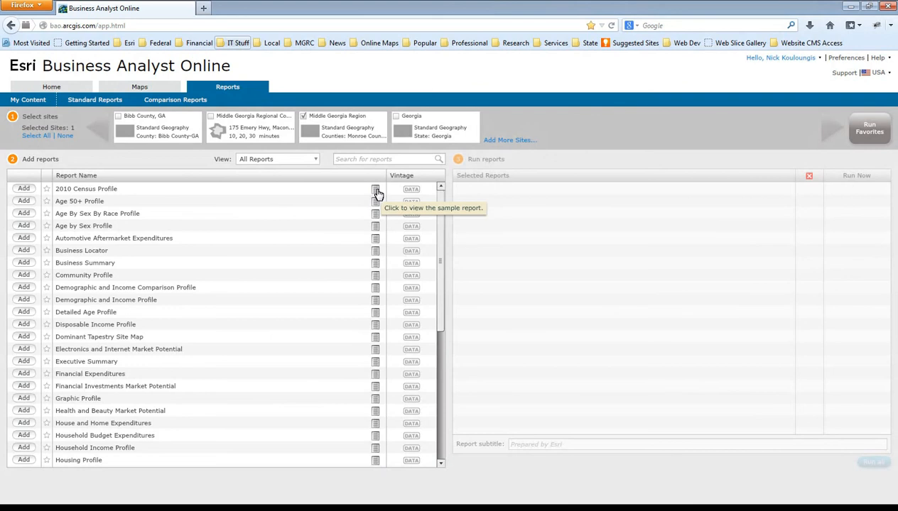
{"action": "mouse_move", "coordinate": [408, 193]}
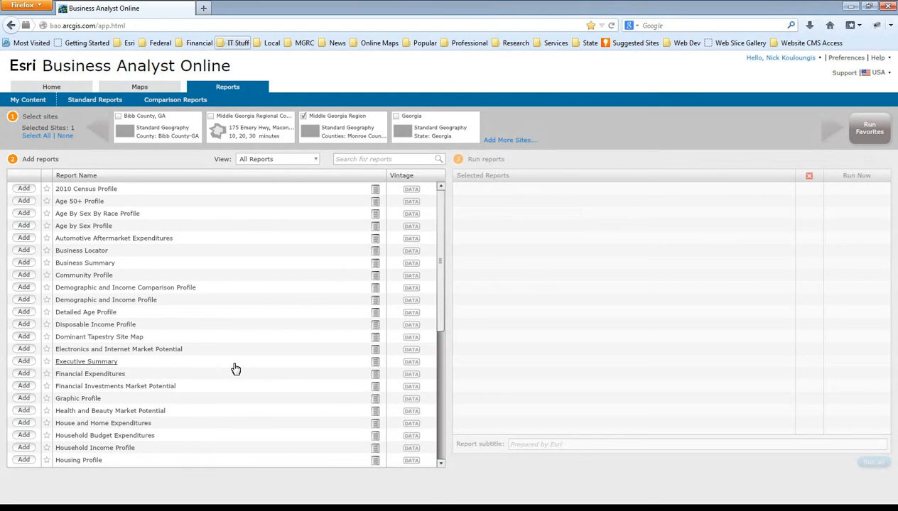
- Add the Demographic and Income Profile, Business Summary, Retail MarketPlace Profile, and Electronics and Internet Market Potential reports
{"action": "left_click_drag", "start_coordinate": [441, 274], "coordinate": [441, 294]}
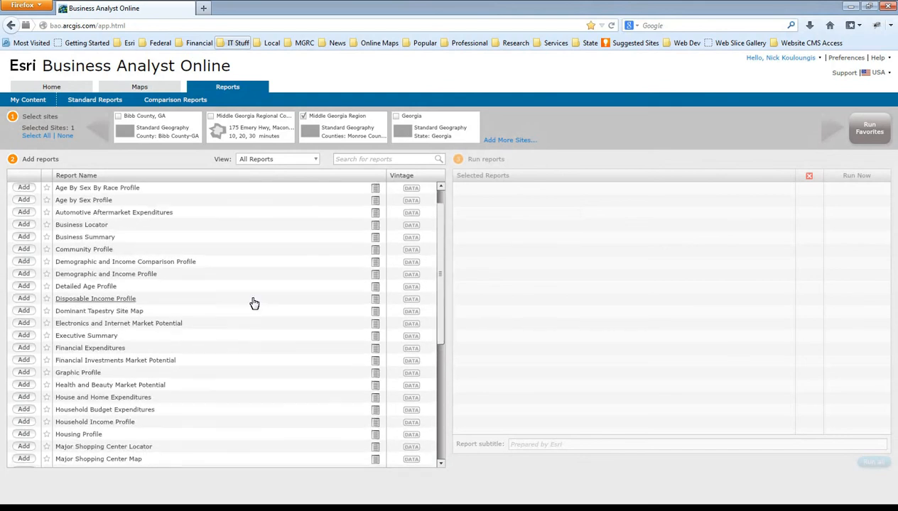
{"action": "left_click", "coordinate": [22, 275]}
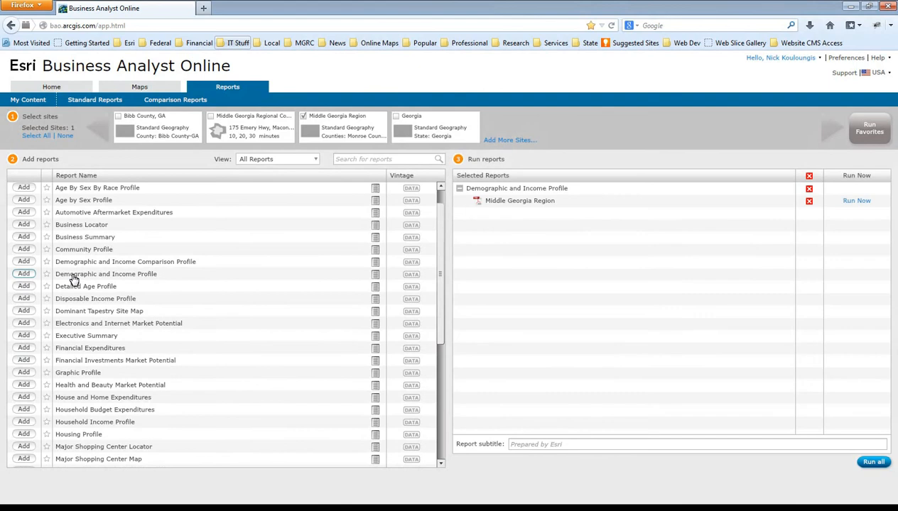
{"action": "left_click", "coordinate": [24, 237]}
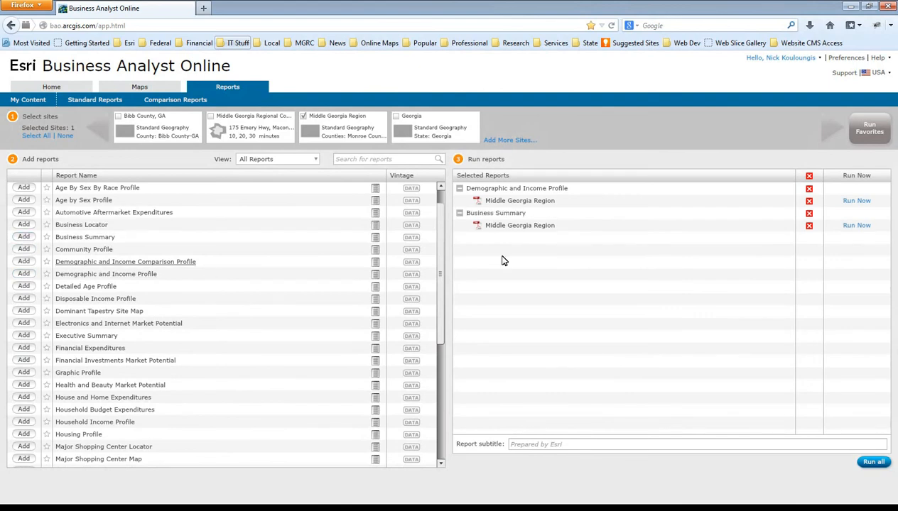
{"action": "left_click_drag", "start_coordinate": [442, 266], "coordinate": [445, 350]}
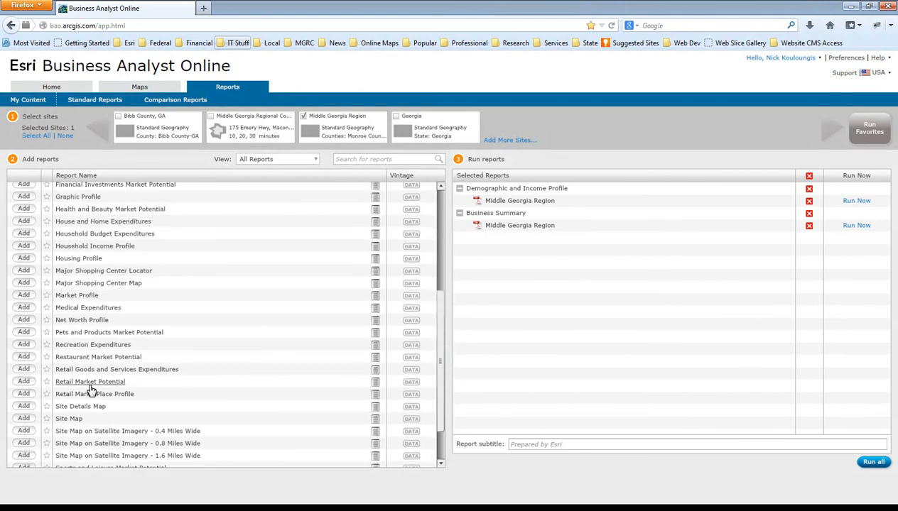
{"action": "left_click", "coordinate": [25, 395]}
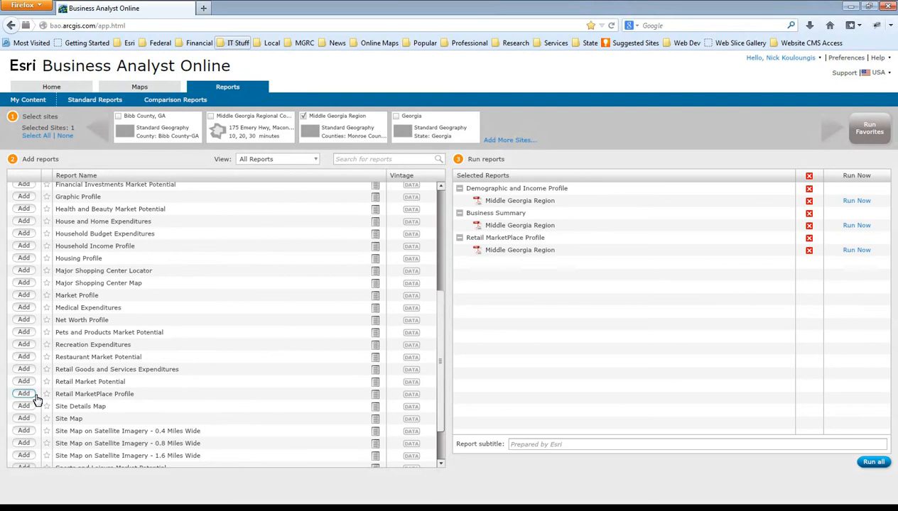
{"action": "mouse_move", "coordinate": [28, 399]}
{"action": "left_click_drag", "start_coordinate": [440, 337], "coordinate": [441, 241]}
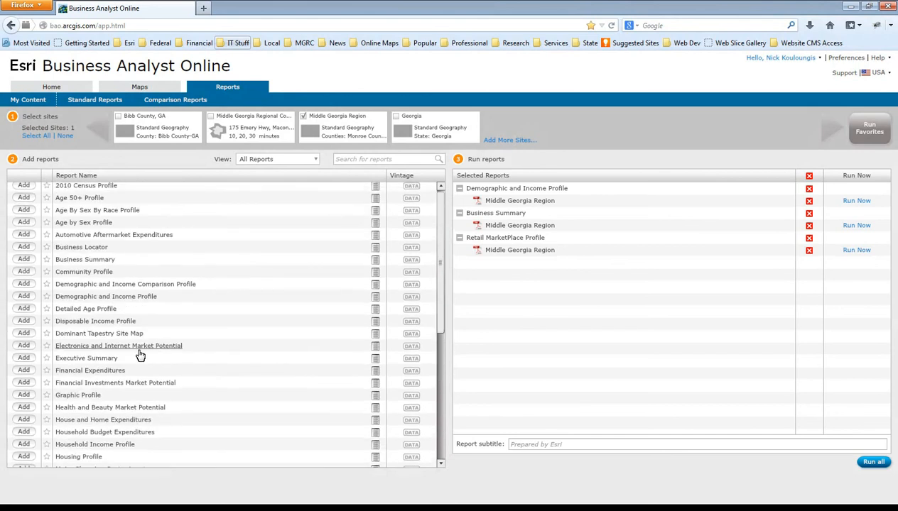
{"action": "left_click", "coordinate": [25, 347]}
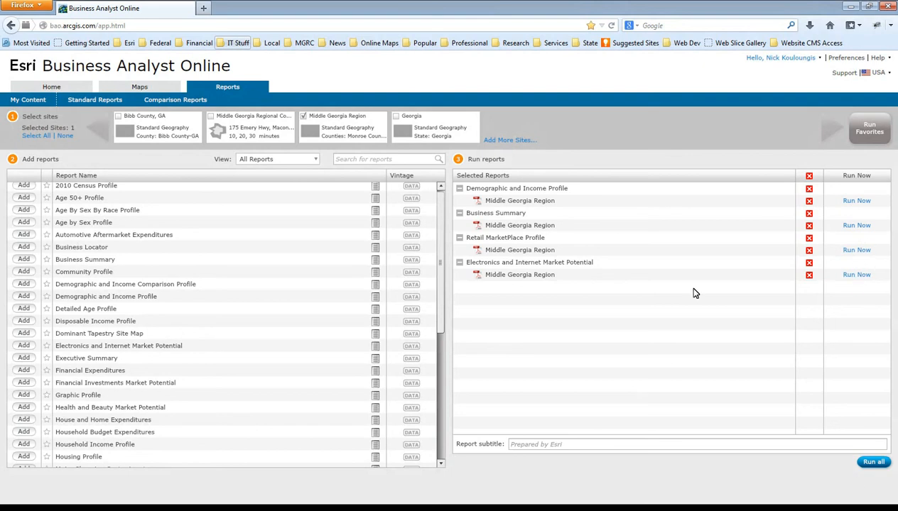
- Run each of the four selected reports for the Middle Georgia Region individually
{"action": "left_click", "coordinate": [852, 201]}
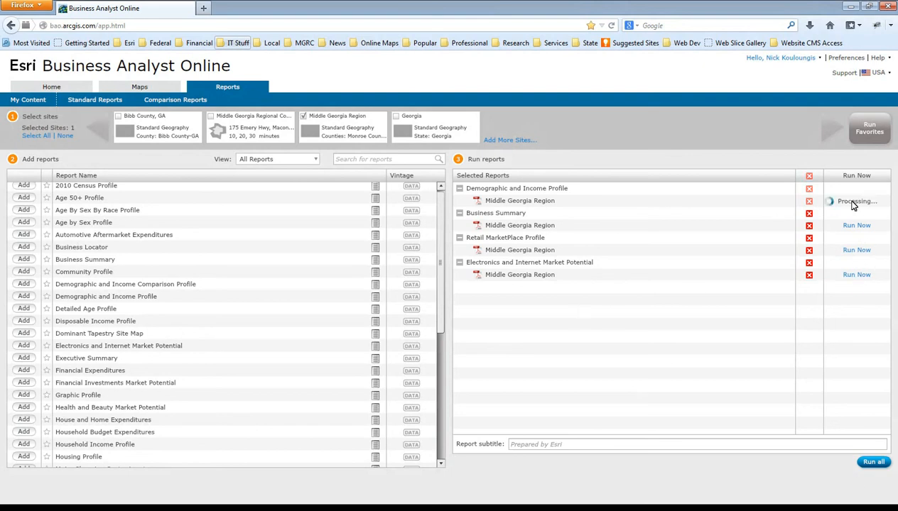
{"action": "left_click", "coordinate": [860, 225]}
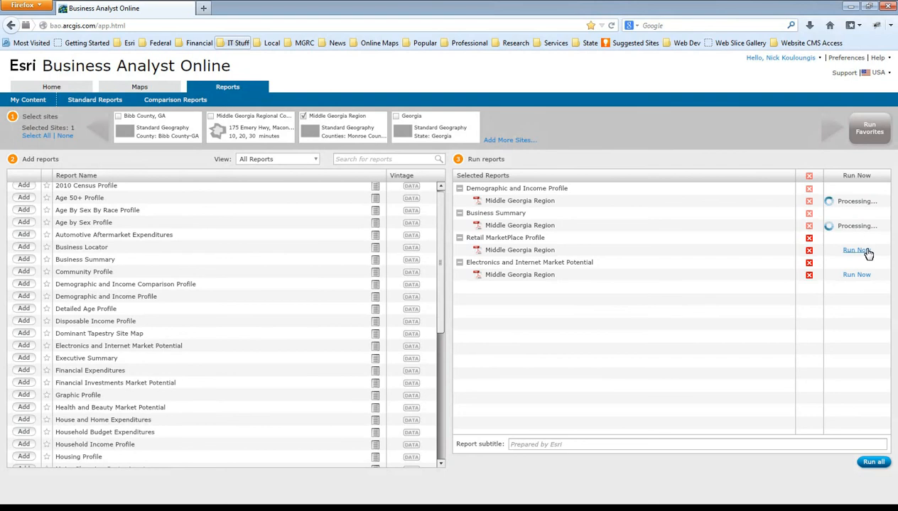
{"action": "left_click", "coordinate": [861, 251]}
{"action": "left_click", "coordinate": [859, 274]}
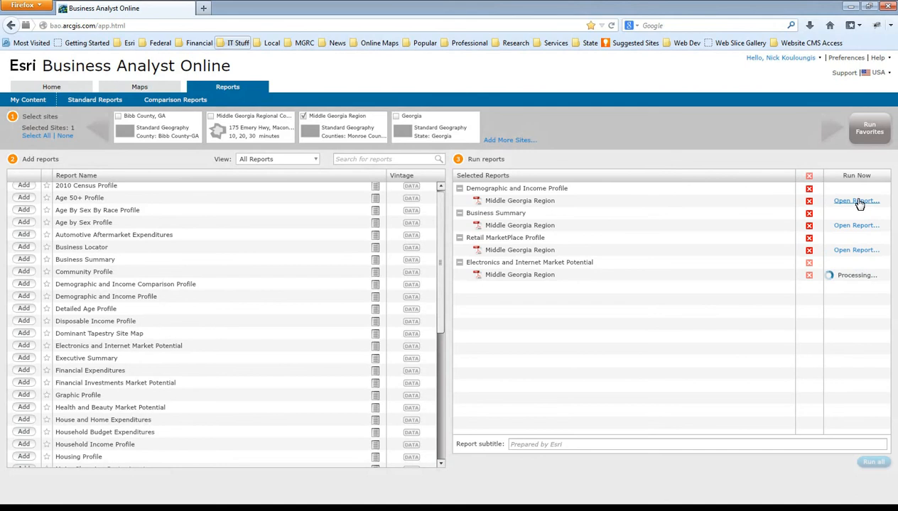
- Open the Demographic and Income Profile report and review its tables and the charts on its second page
{"action": "left_click", "coordinate": [857, 201]}
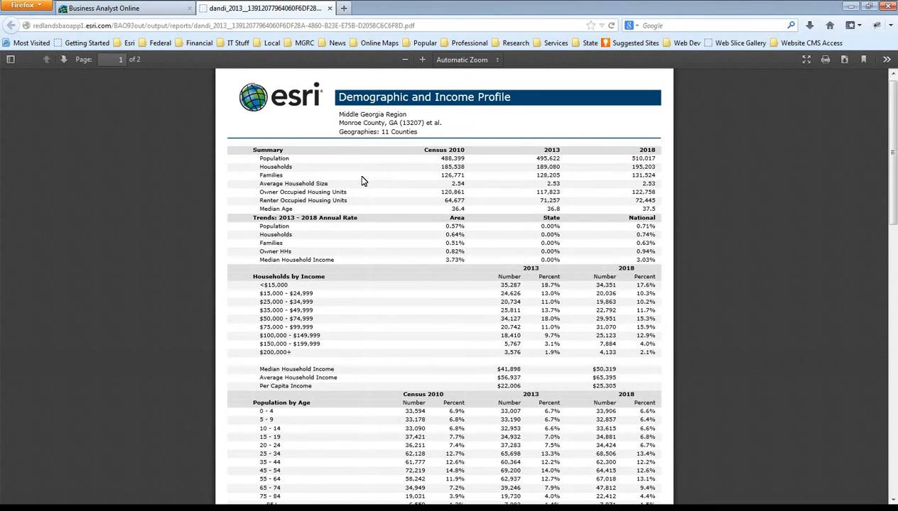
{"action": "scroll", "coordinate": [469, 235], "scroll_direction": "down", "scroll_amount": 8}
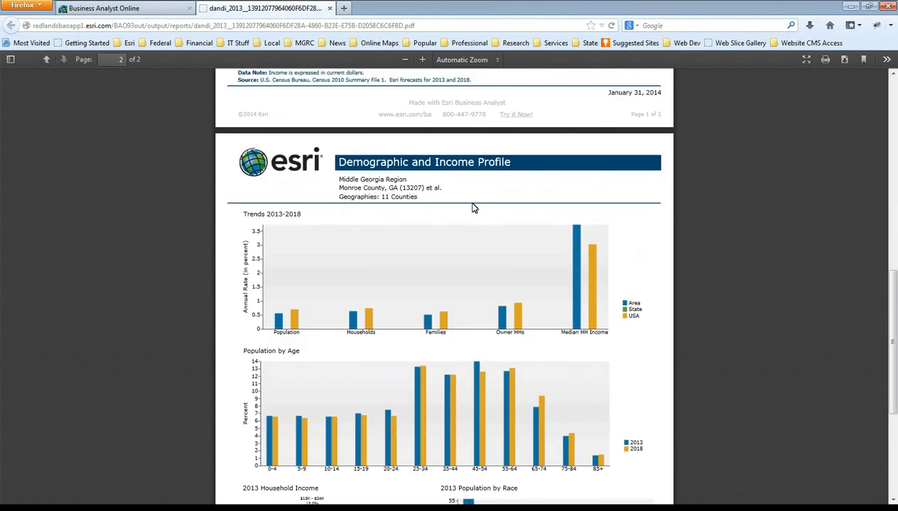
- Review the summary tables on the Demographic and Income Profile's first page again, then return to Business Analyst Online
{"action": "scroll", "coordinate": [483, 188], "scroll_direction": "up", "scroll_amount": 6}
{"action": "scroll", "coordinate": [490, 174], "scroll_direction": "up", "scroll_amount": 2}
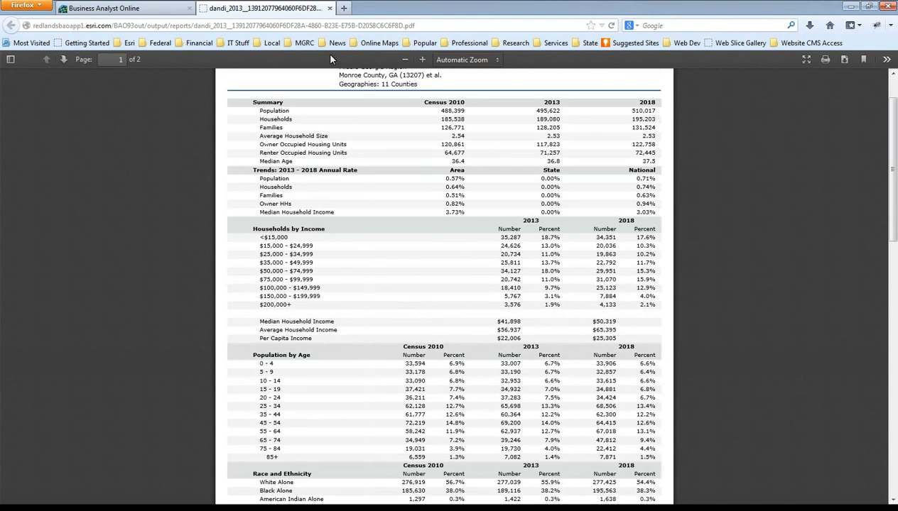
{"action": "left_click", "coordinate": [163, 10]}
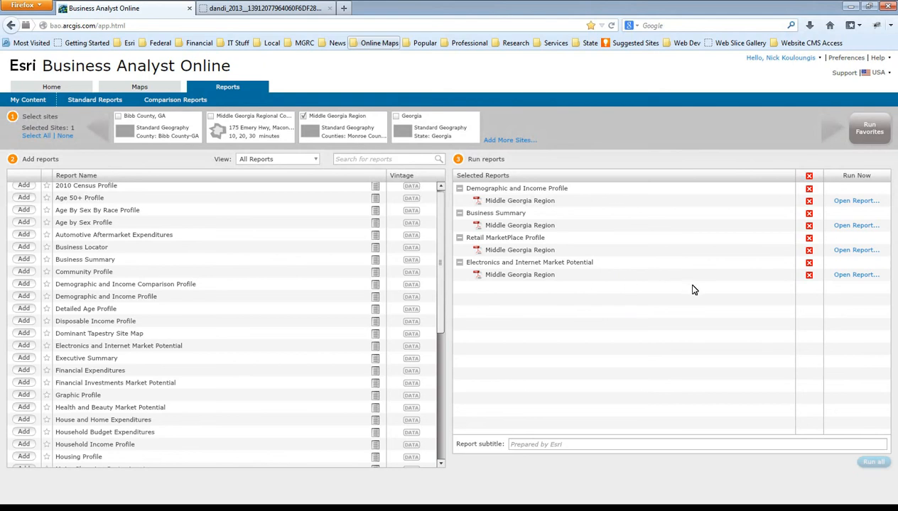
- Open the Electronics and Internet Market Potential report for the Middle Georgia Region and examine its consumer behavior tables and area heading
{"action": "left_click", "coordinate": [858, 275]}
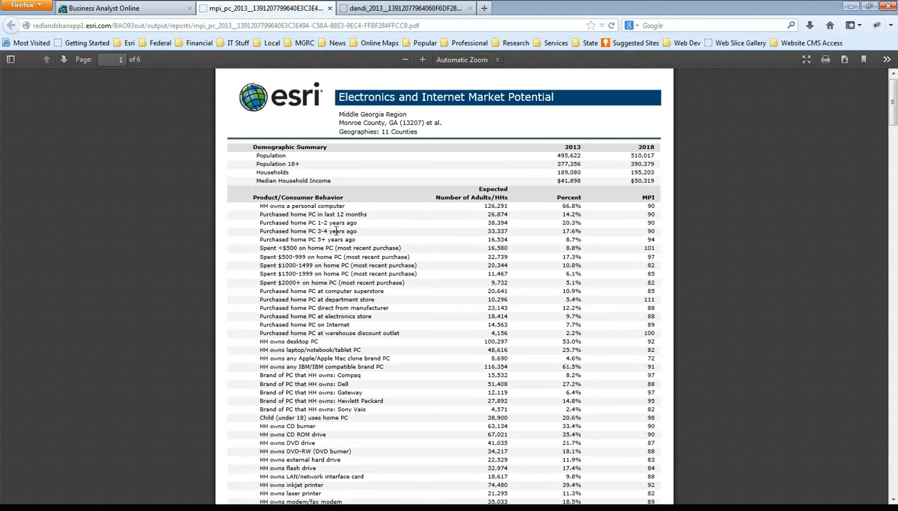
{"action": "scroll", "coordinate": [426, 242], "scroll_direction": "down", "scroll_amount": 10}
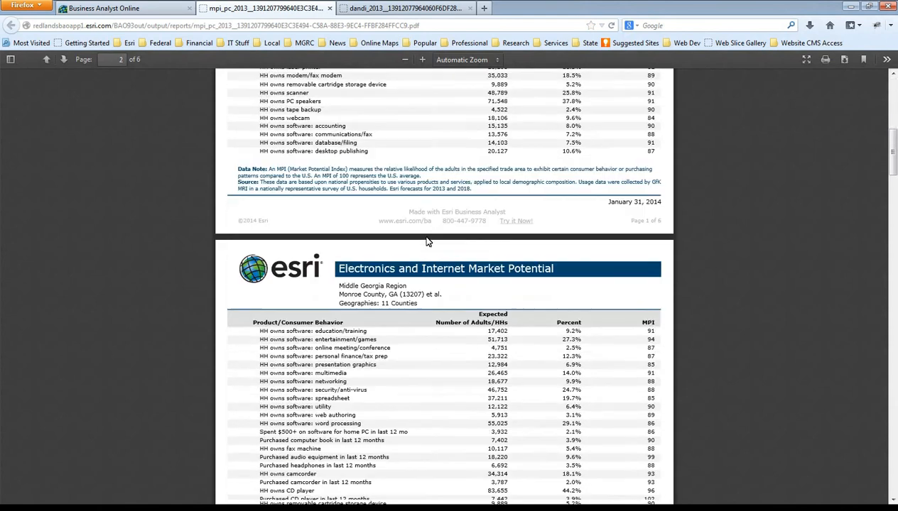
{"action": "scroll", "coordinate": [426, 242], "scroll_direction": "down", "scroll_amount": 20}
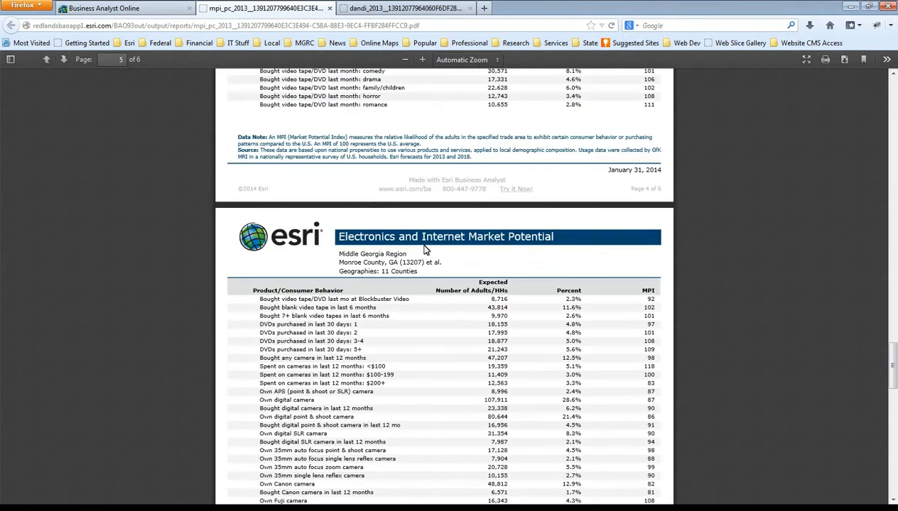
{"action": "scroll", "coordinate": [424, 249], "scroll_direction": "down", "scroll_amount": 12}
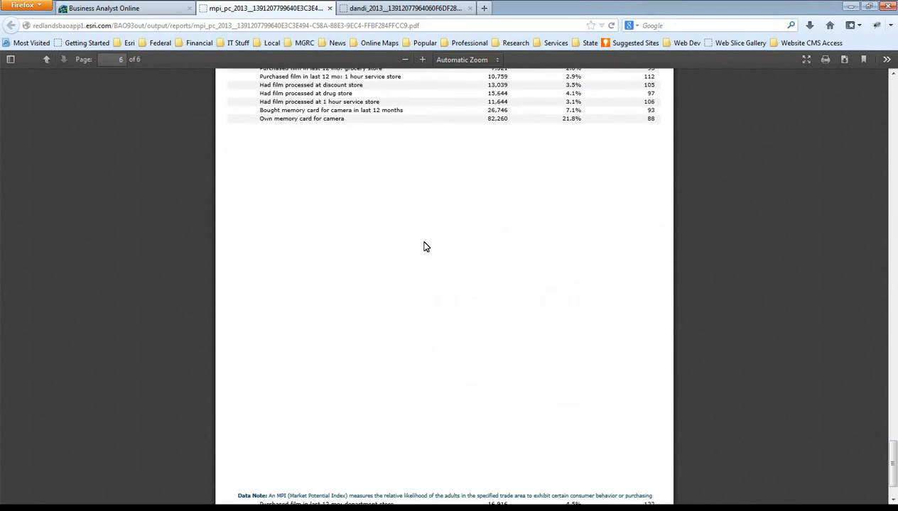
{"action": "scroll", "coordinate": [425, 247], "scroll_direction": "down", "scroll_amount": 2}
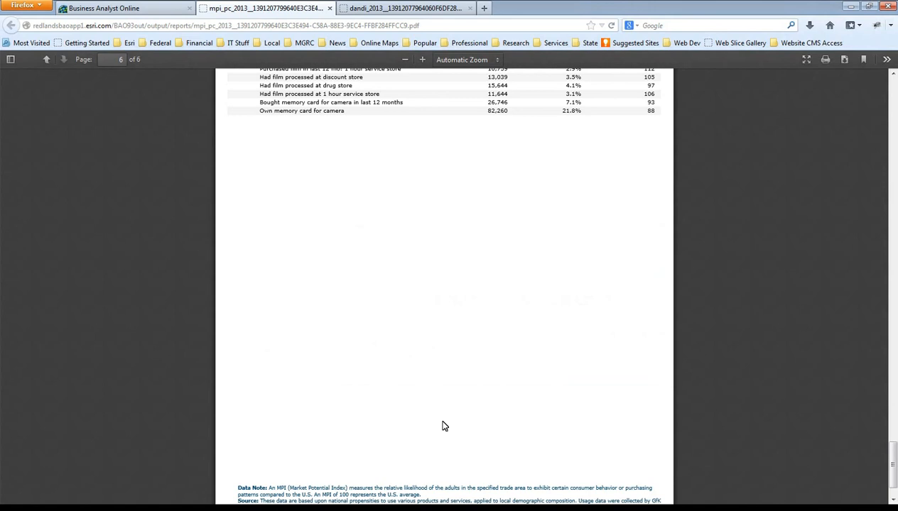
{"action": "scroll", "coordinate": [336, 445], "scroll_direction": "down", "scroll_amount": 2}
{"action": "scroll", "coordinate": [312, 441], "scroll_direction": "up", "scroll_amount": 10}
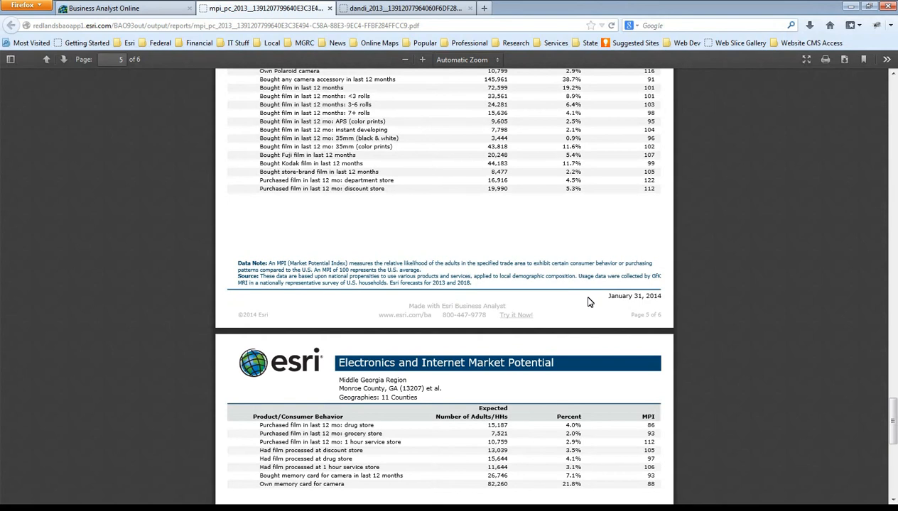
{"action": "scroll", "coordinate": [484, 252], "scroll_direction": "up", "scroll_amount": 2}
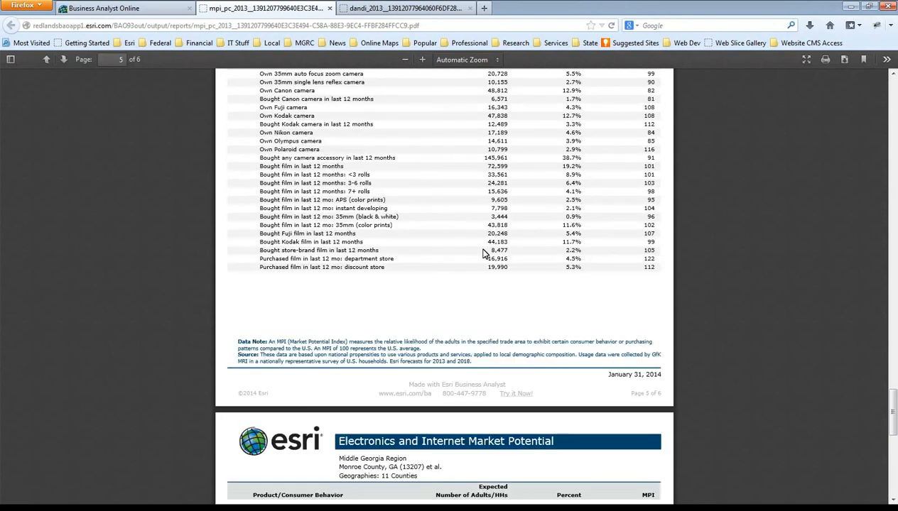
{"action": "scroll", "coordinate": [485, 253], "scroll_direction": "up", "scroll_amount": 15}
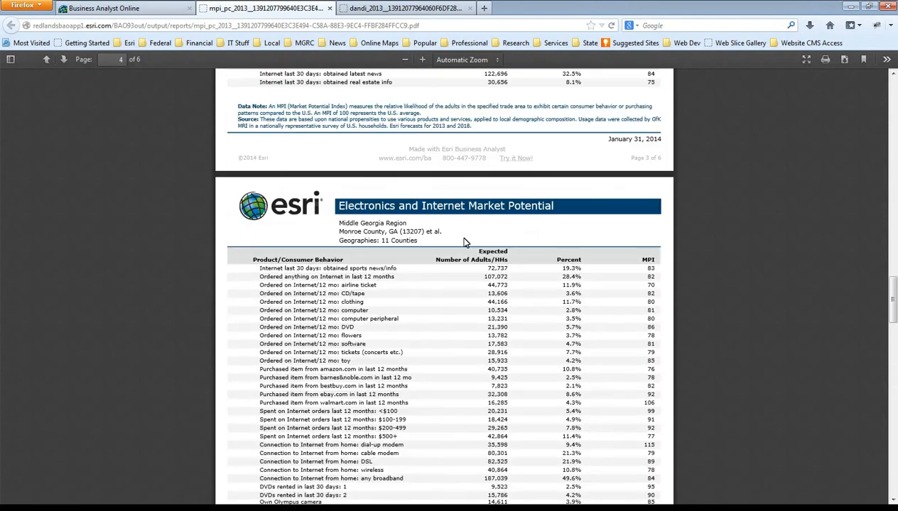
{"action": "scroll", "coordinate": [464, 243], "scroll_direction": "up", "scroll_amount": 2}
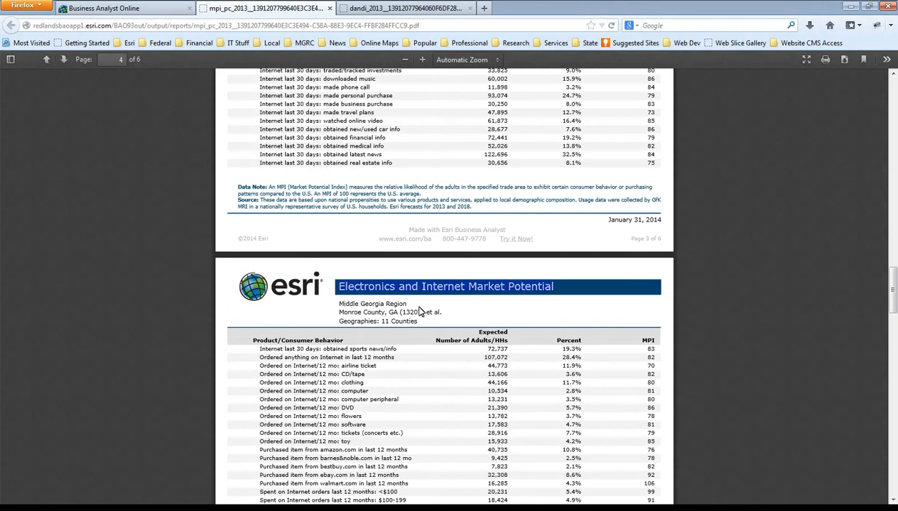
{"action": "left_click_drag", "start_coordinate": [340, 303], "coordinate": [426, 310]}
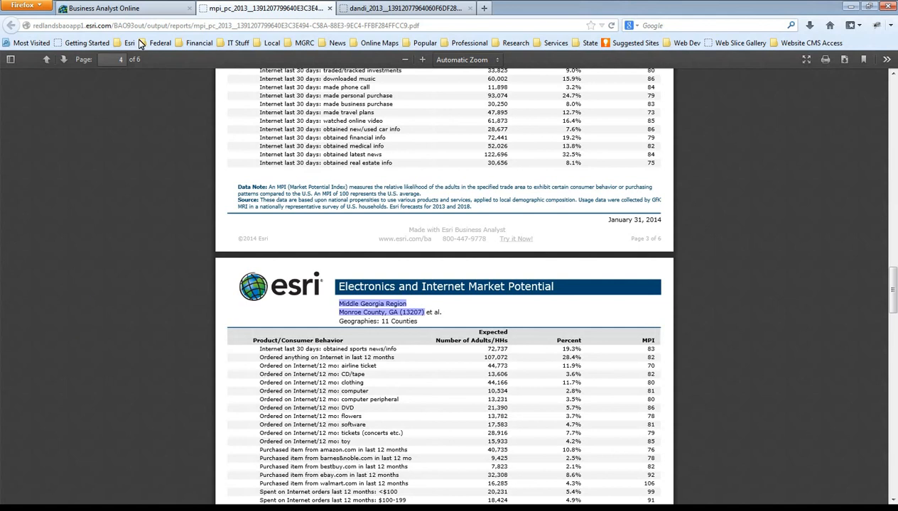
- Switch back to Business Analyst Online and view the Ordered Reports stored in My Reports, then go to the home page
{"action": "left_click", "coordinate": [128, 9]}
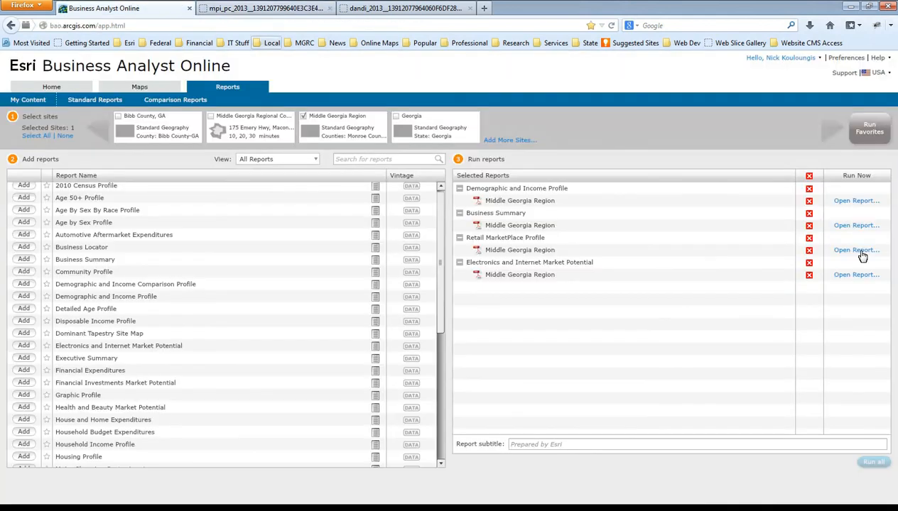
{"action": "left_click", "coordinate": [27, 101]}
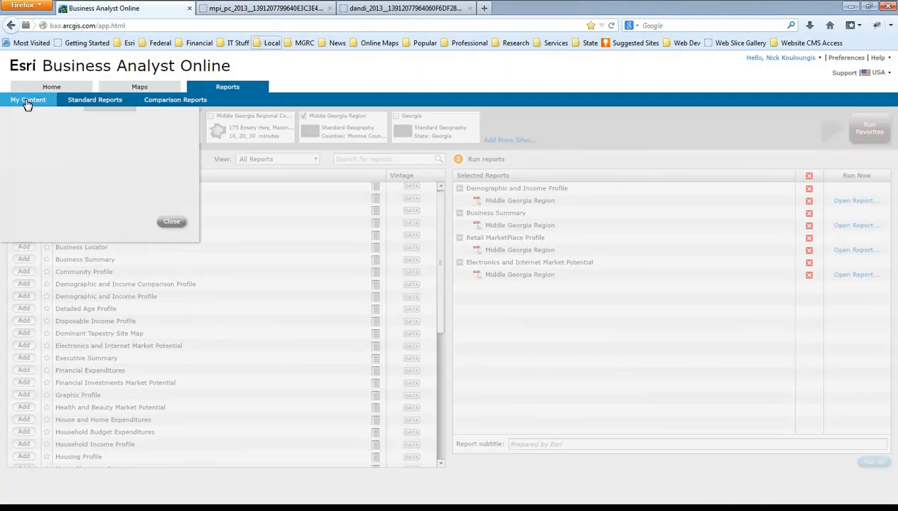
{"action": "left_click", "coordinate": [135, 314]}
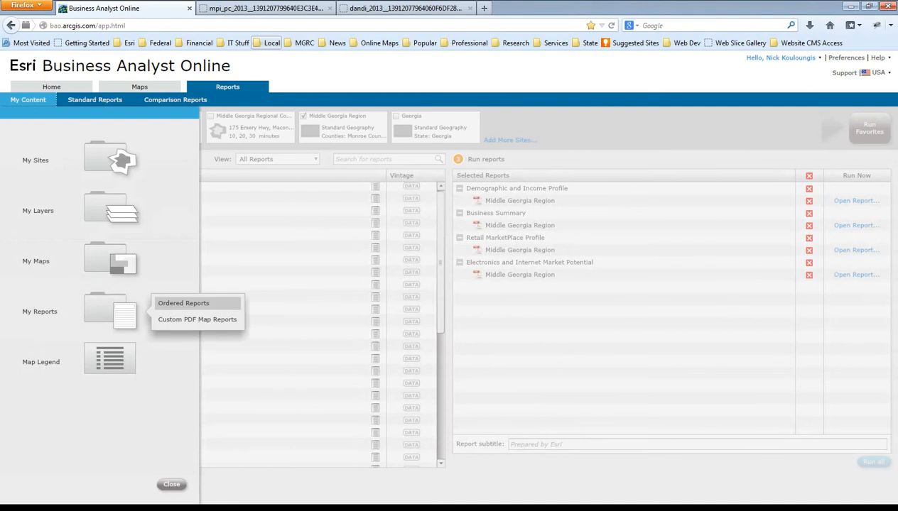
{"action": "left_click", "coordinate": [174, 304]}
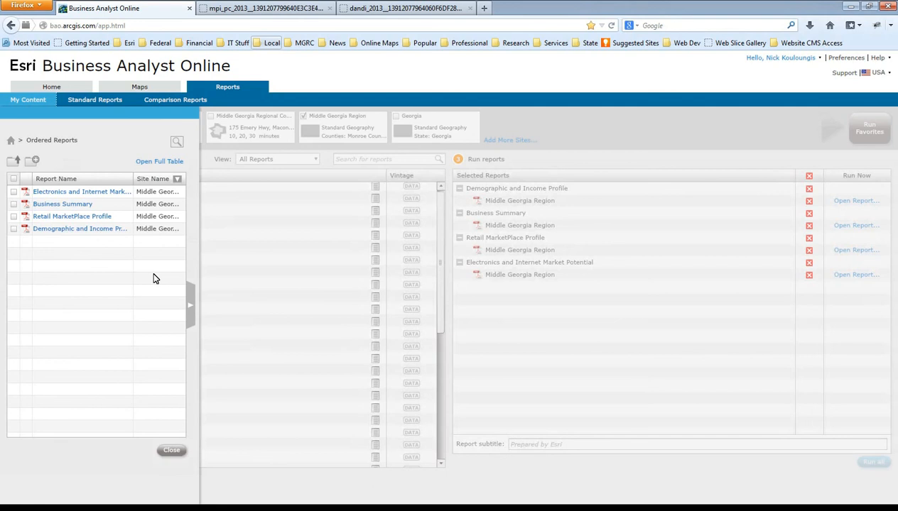
{"action": "left_click", "coordinate": [64, 92]}
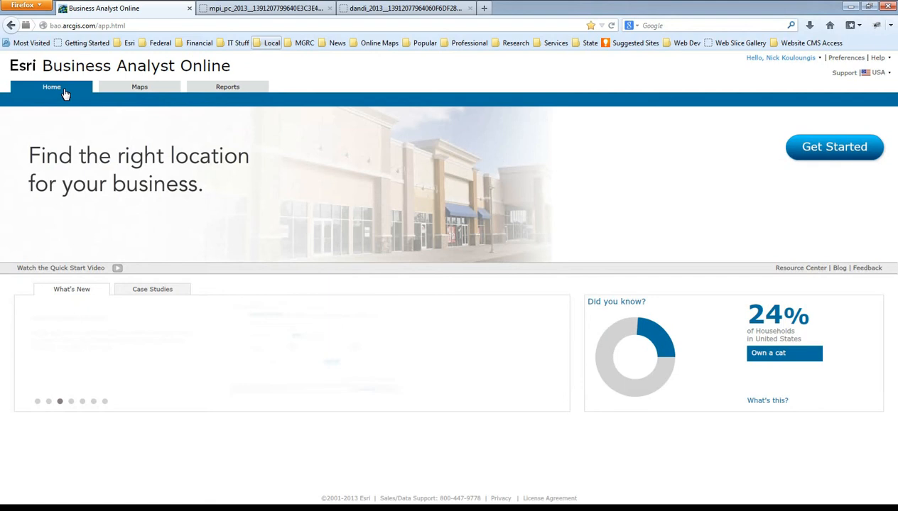